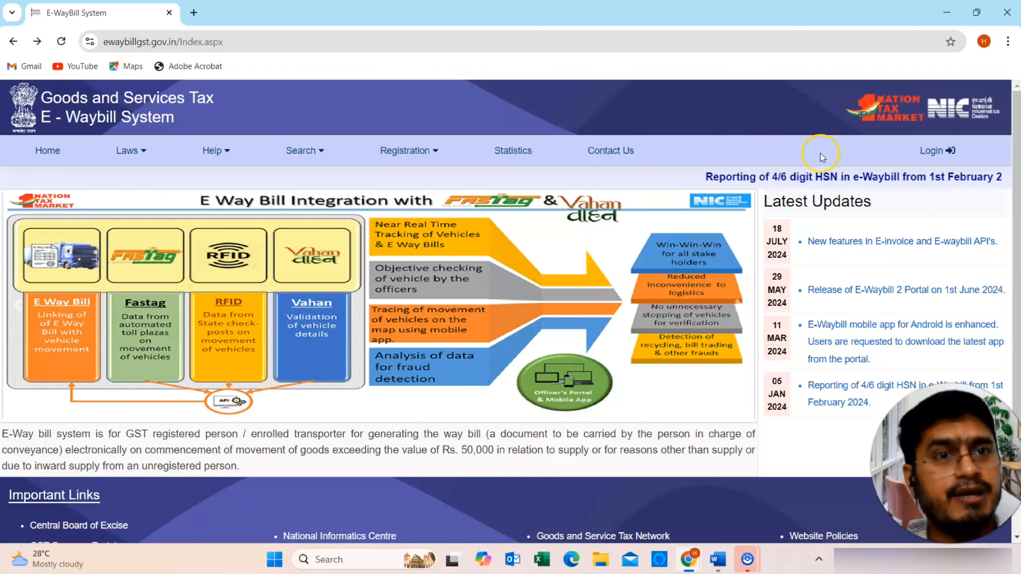
- Go to the login page and enter the username
click(932, 151)
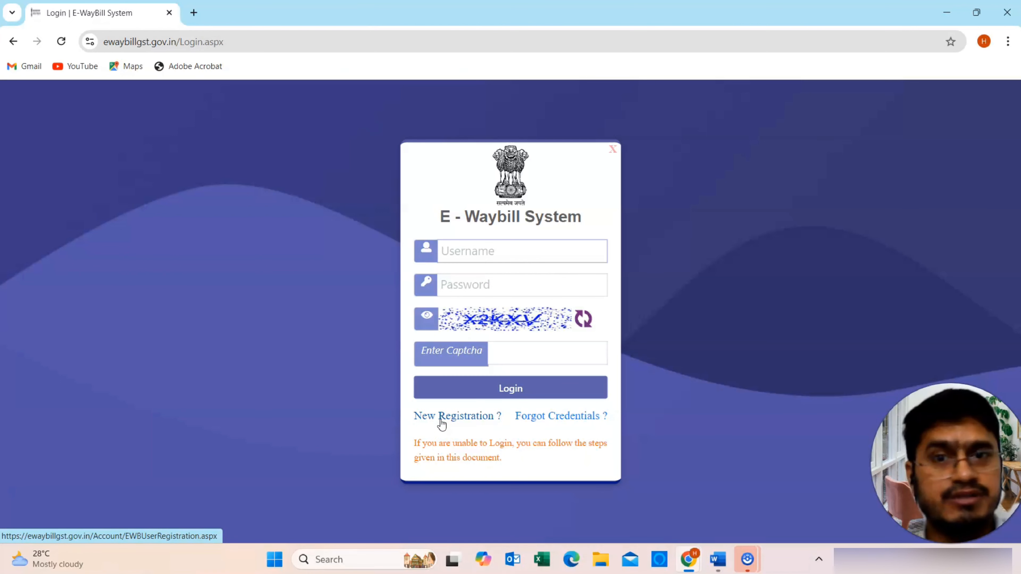
click(485, 267)
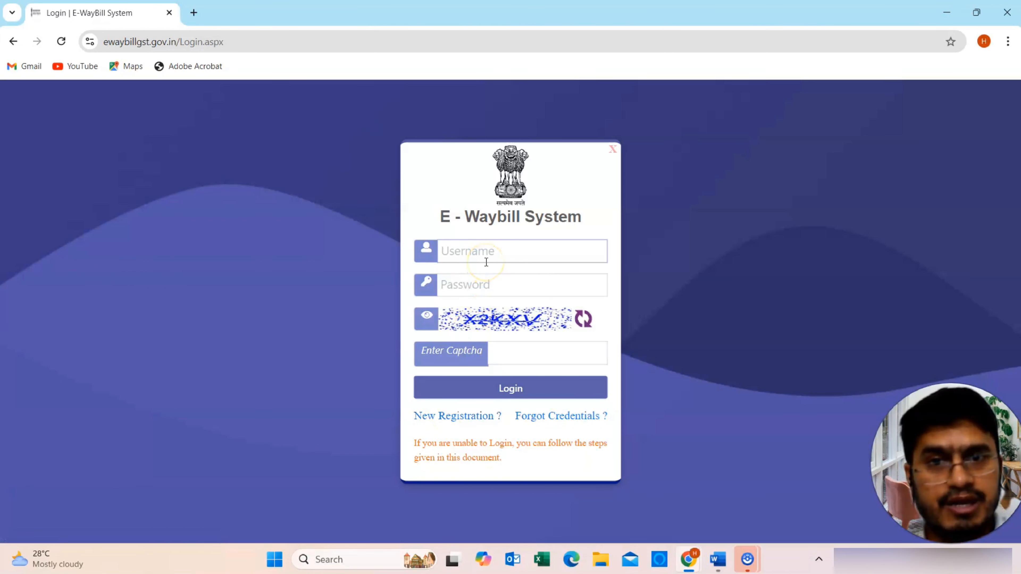
key(Caps_Lock)
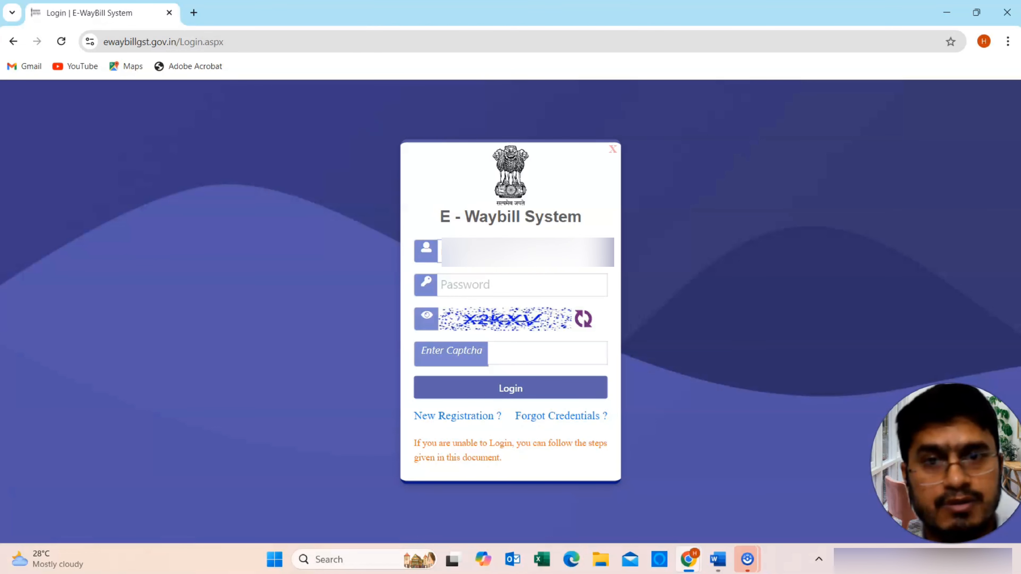
- Enter the account password, correcting a typo, and type the captcha text
key(Tab)
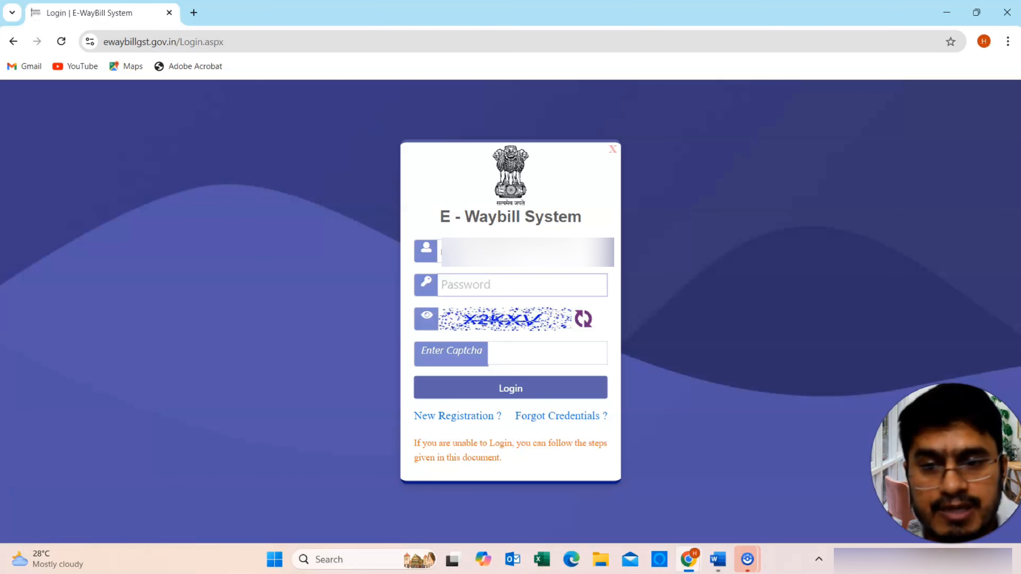
text(****)
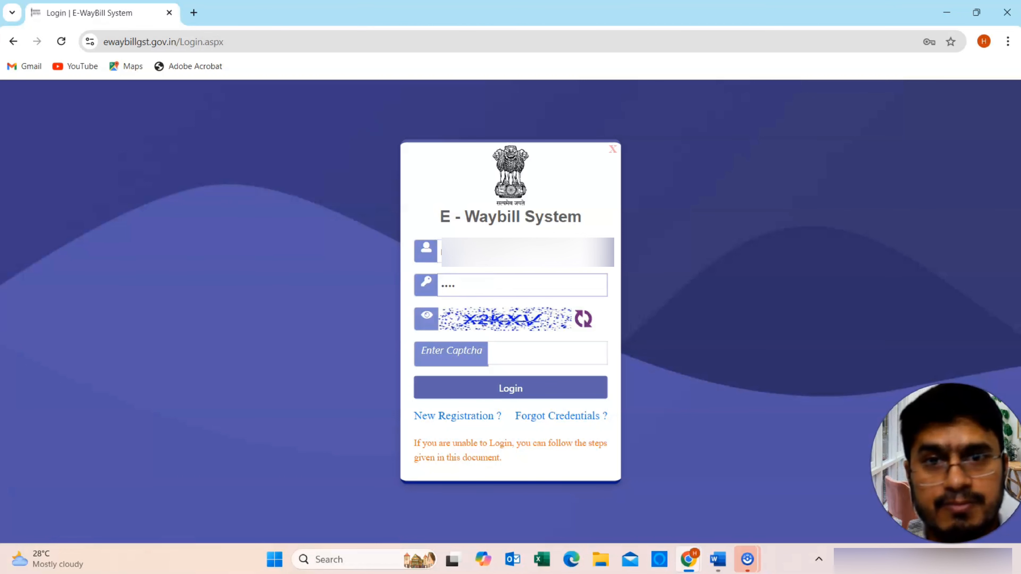
key(BackSpace)
key(BackSpace)
key(BackSpace)
key(BackSpace)
text(***)
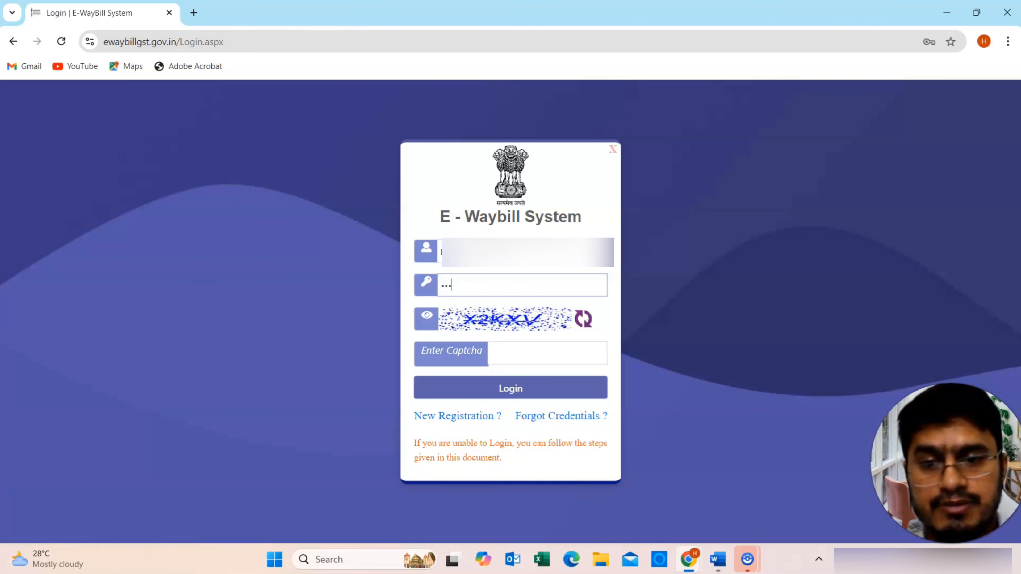
text(*******)
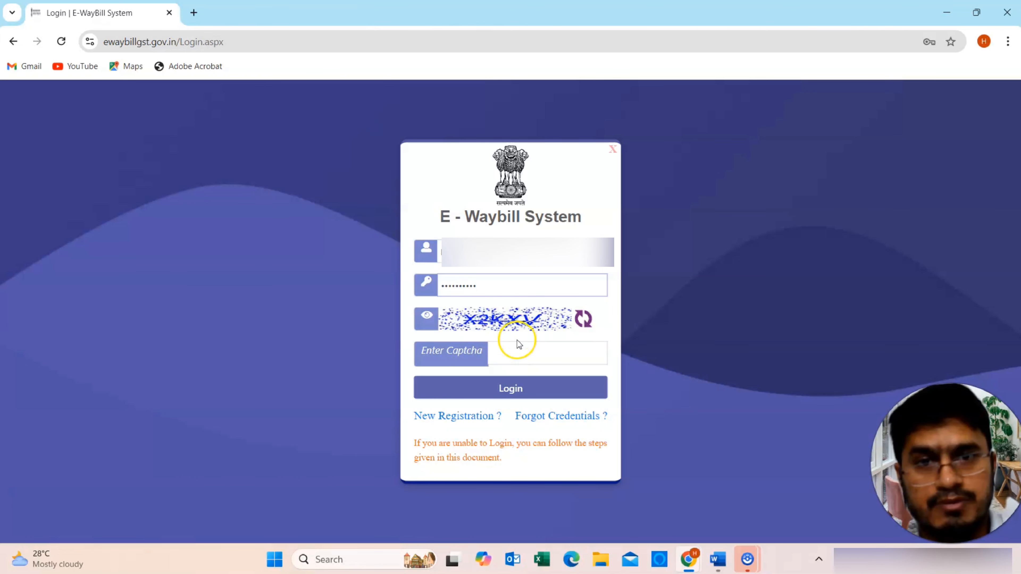
click(512, 349)
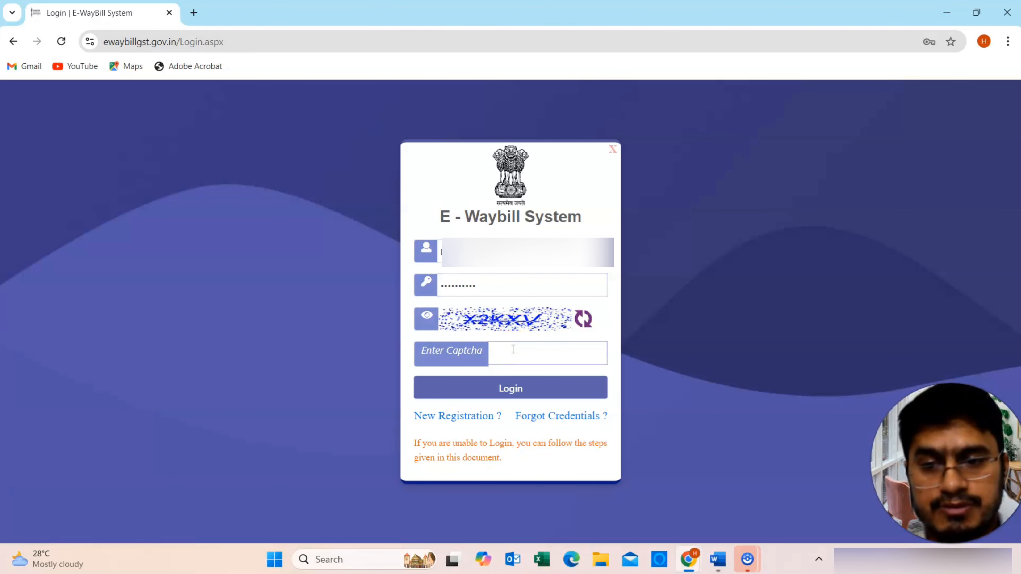
text(x)
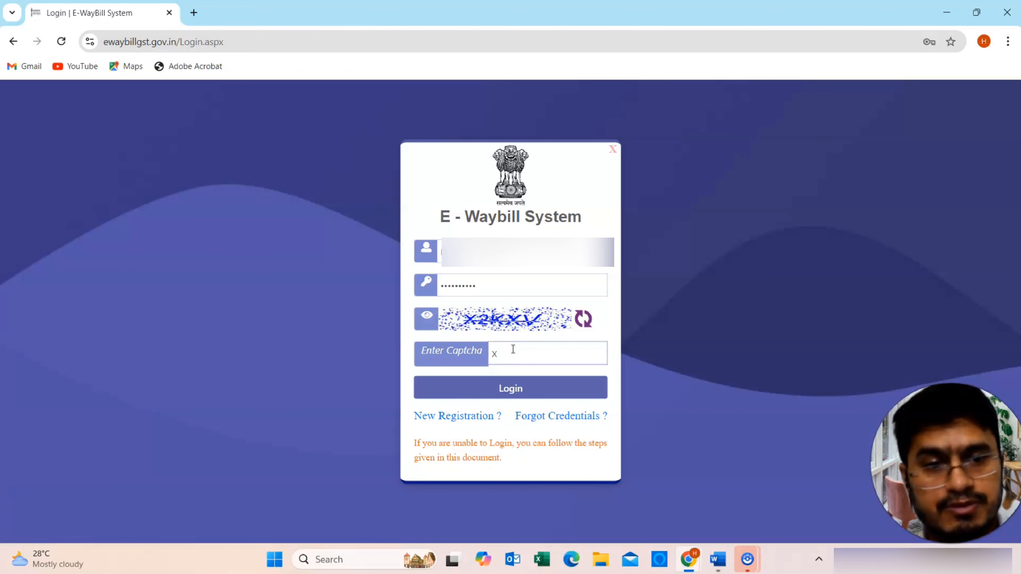
text(2k)
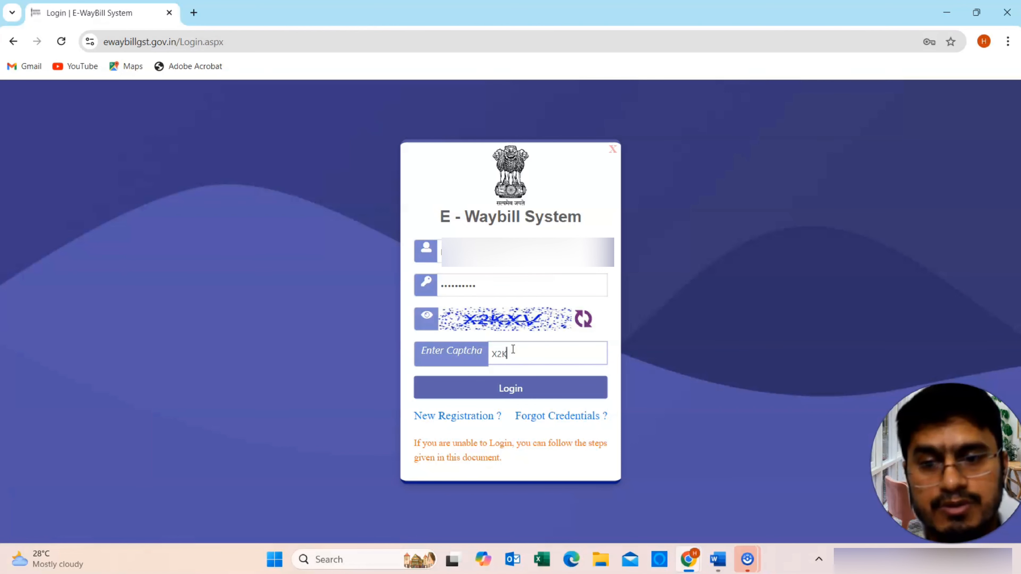
text(xv)
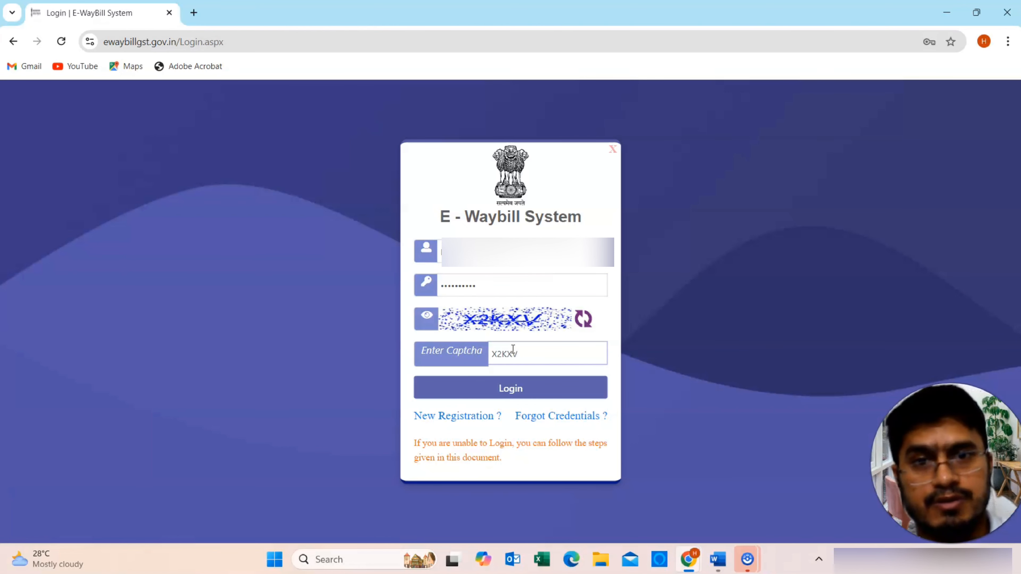
- Sign in, decline Chrome's password saving, and dismiss the two-factor authentication notice
click(508, 386)
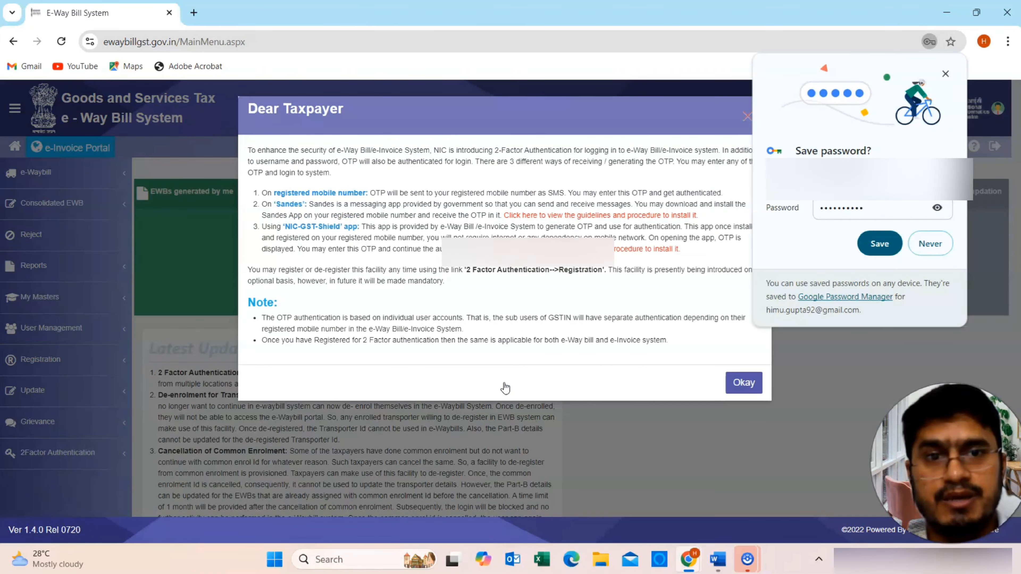
click(929, 243)
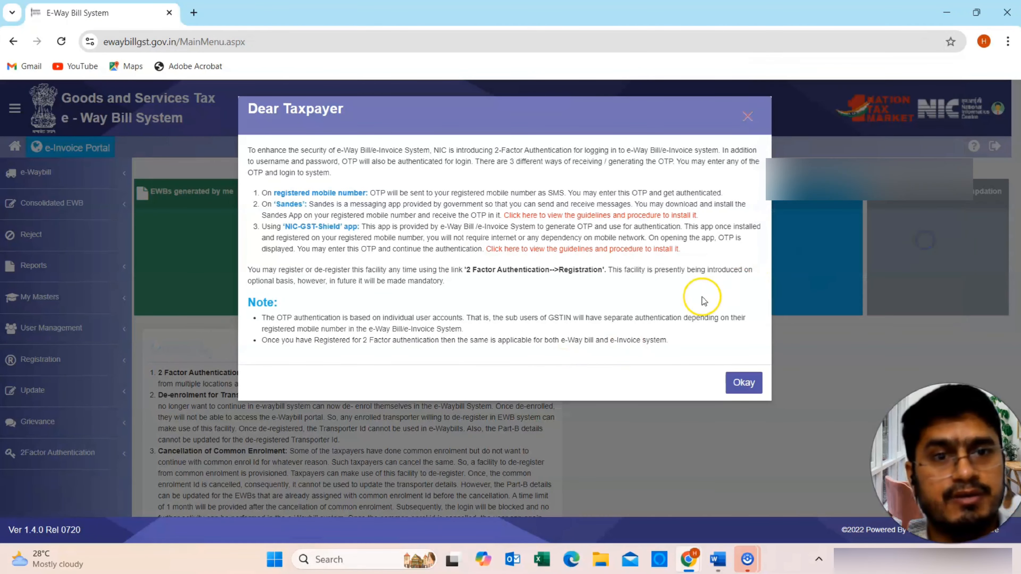
click(739, 388)
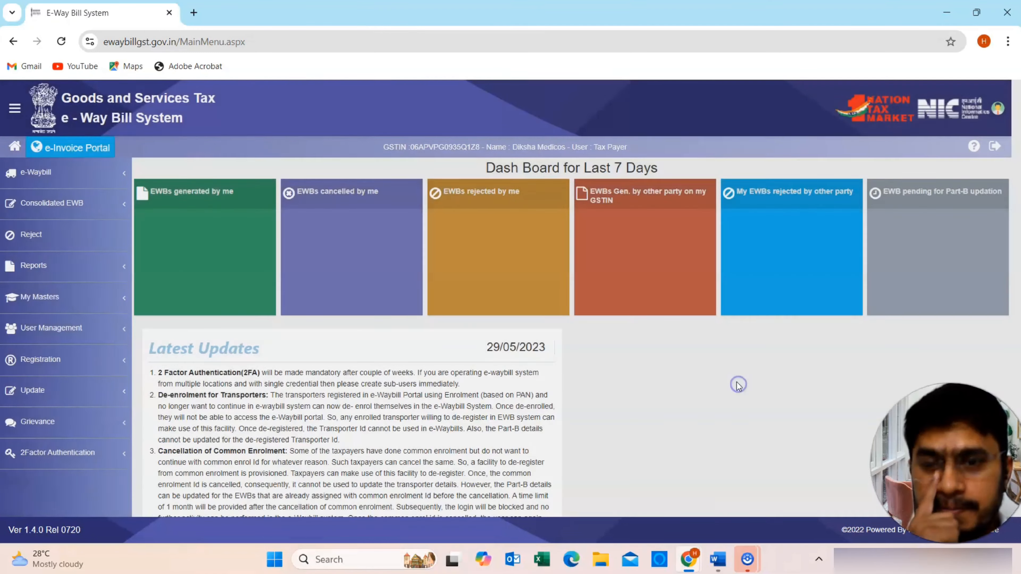
click(540, 348)
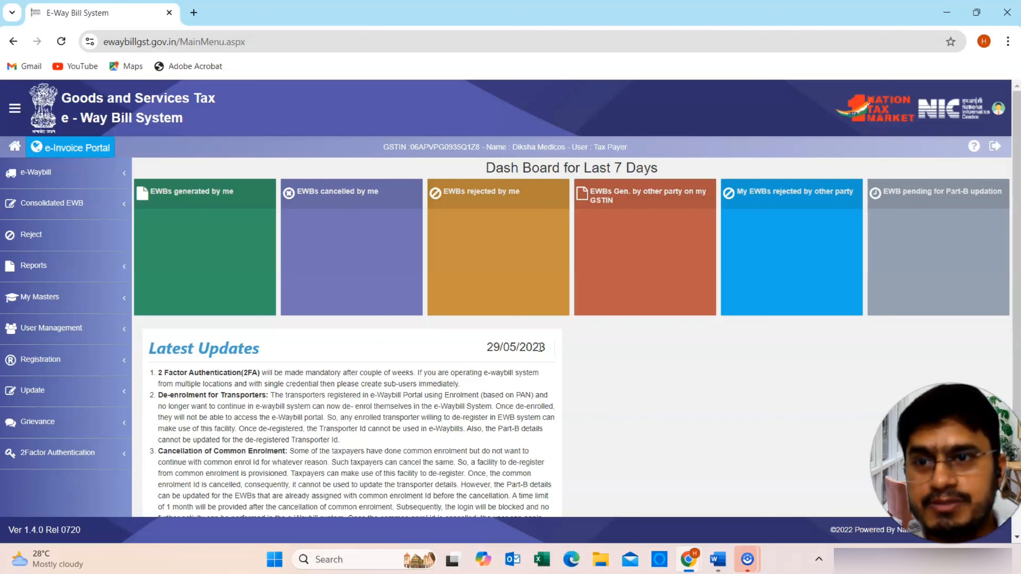
- Expand e-Waybill in the sidebar and start a new e-way bill via Generate New
click(96, 185)
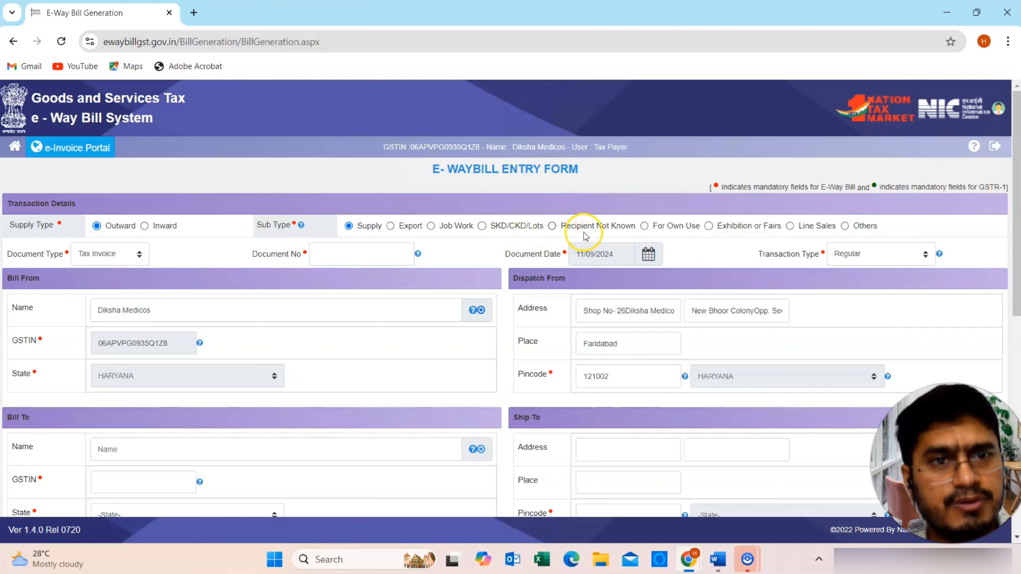
click(120, 253)
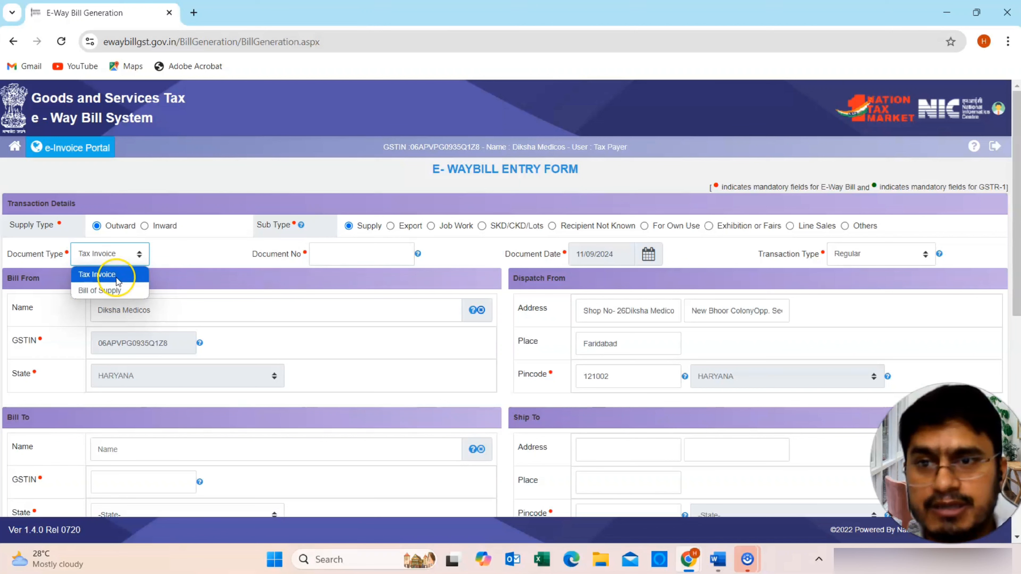
- Choose Tax Invoice, enter document number 2658, and set the document date to 11/09/2024
click(117, 281)
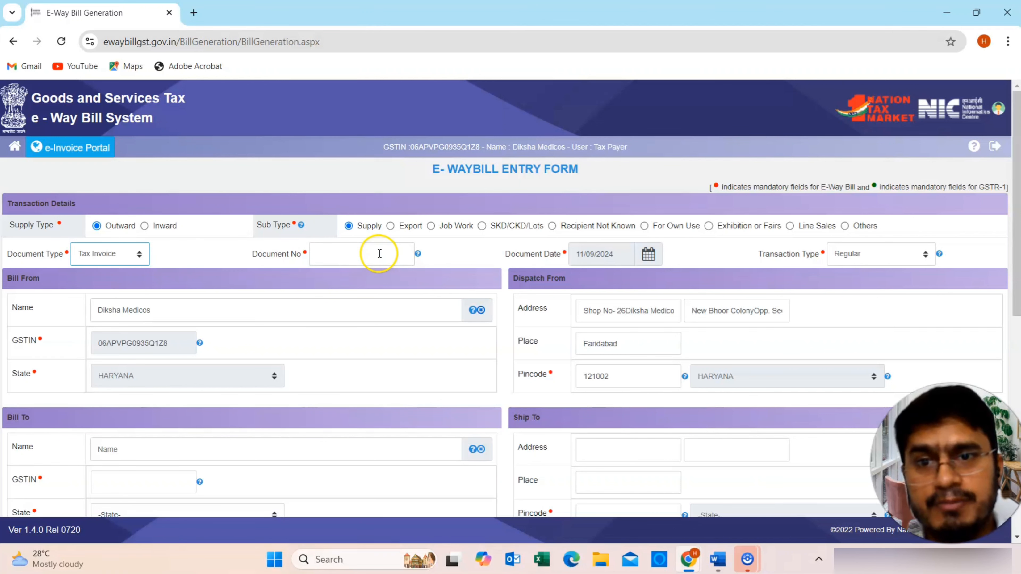
click(362, 252)
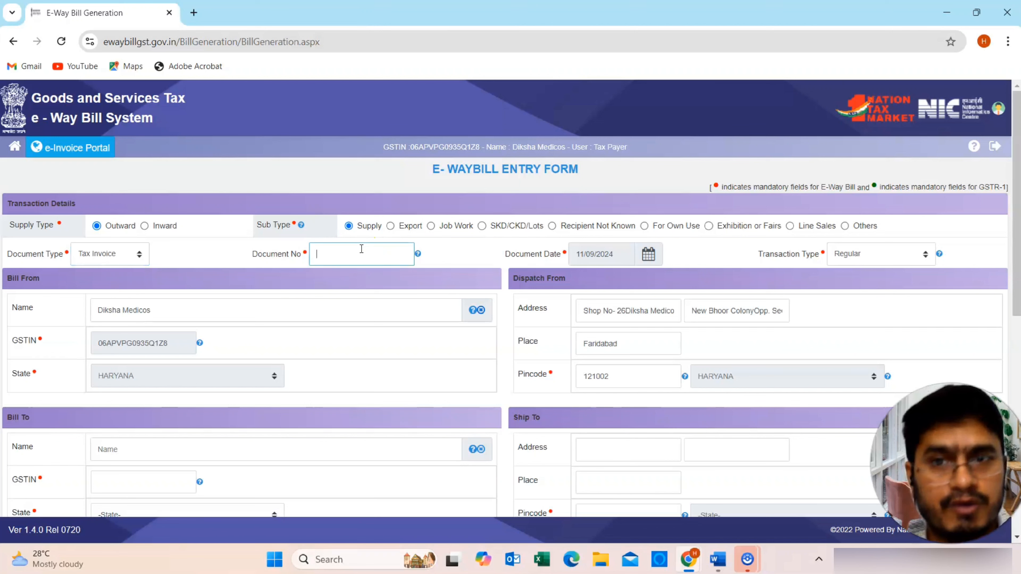
text(2658)
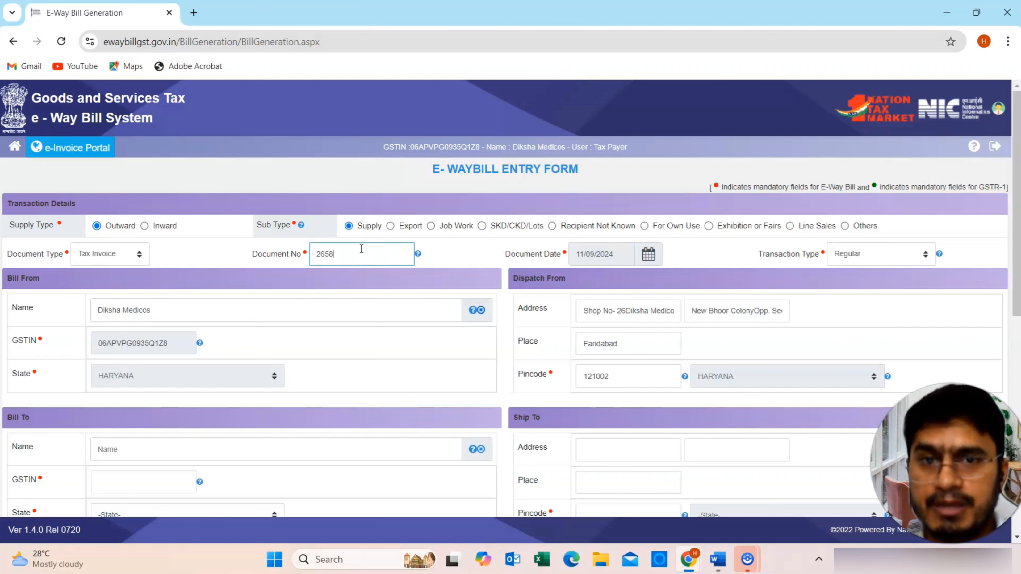
click(462, 250)
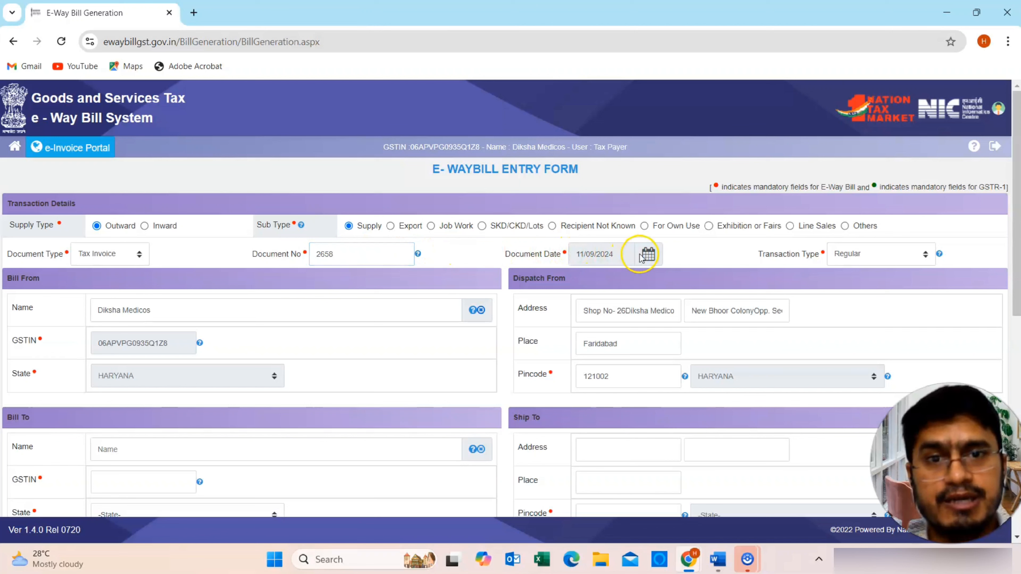
click(649, 255)
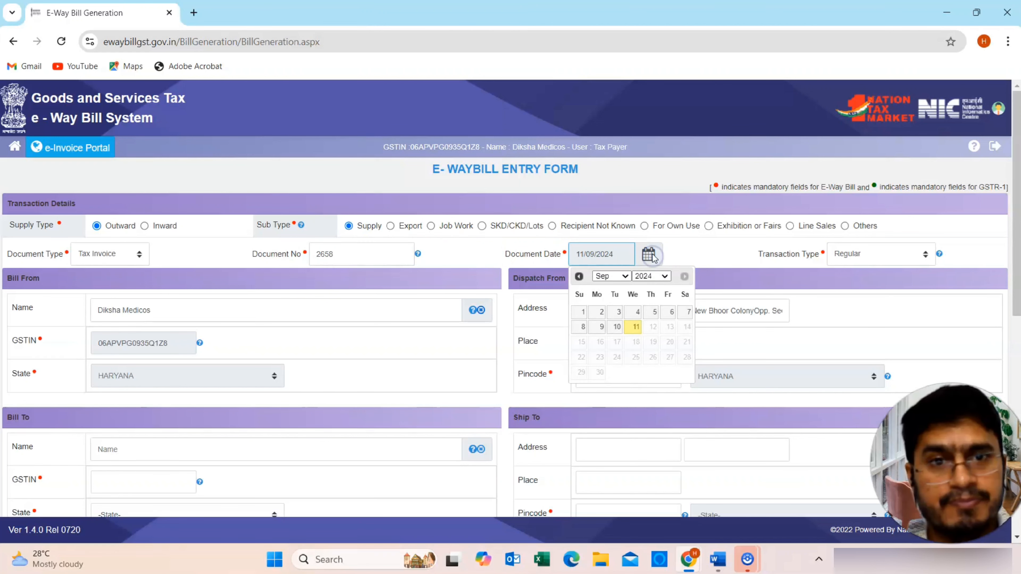
click(634, 331)
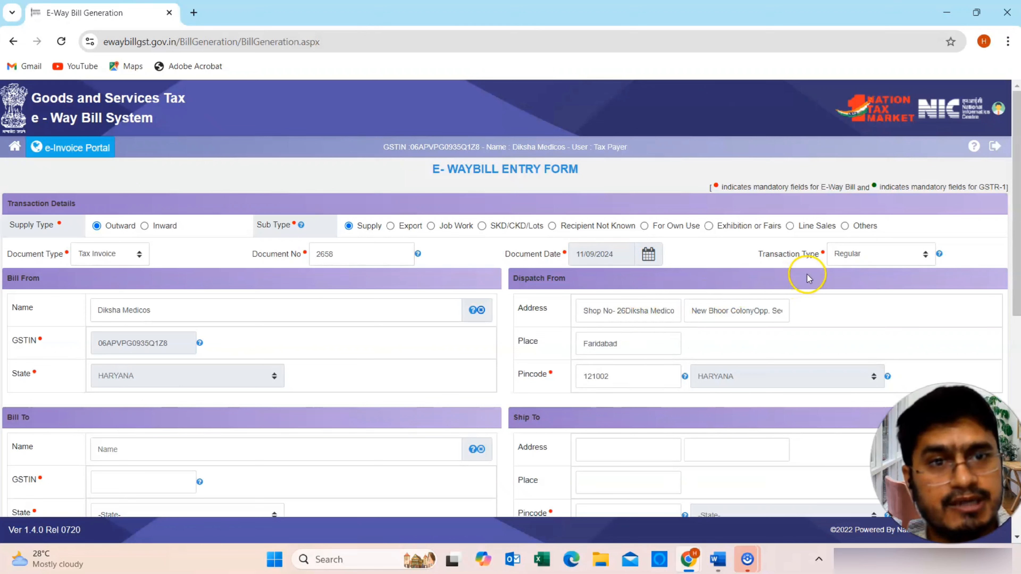
- Keep Regular as the transaction type and move down to the Bill To GSTIN field
click(852, 261)
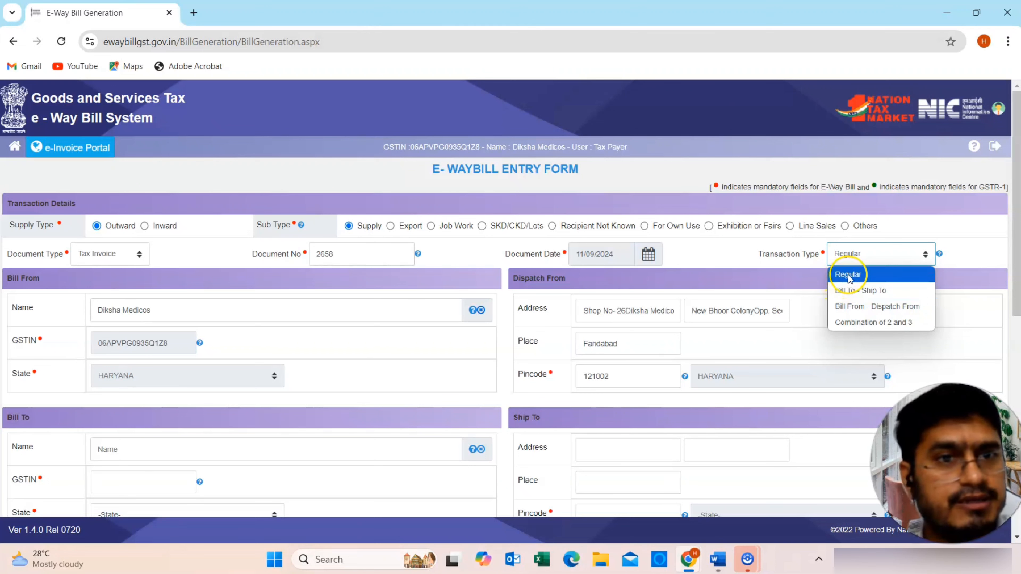
click(847, 275)
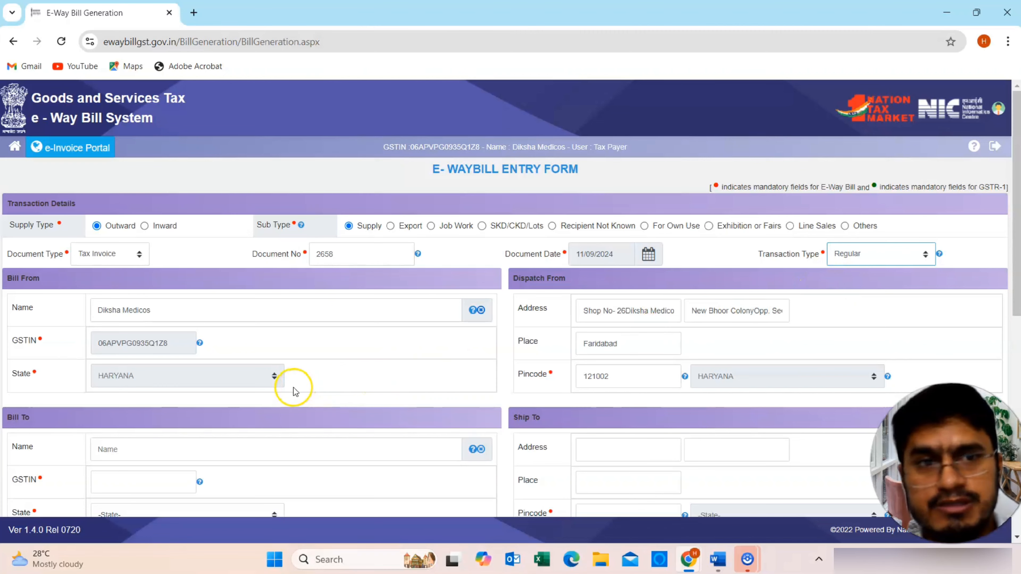
scroll(295, 387, down, 2)
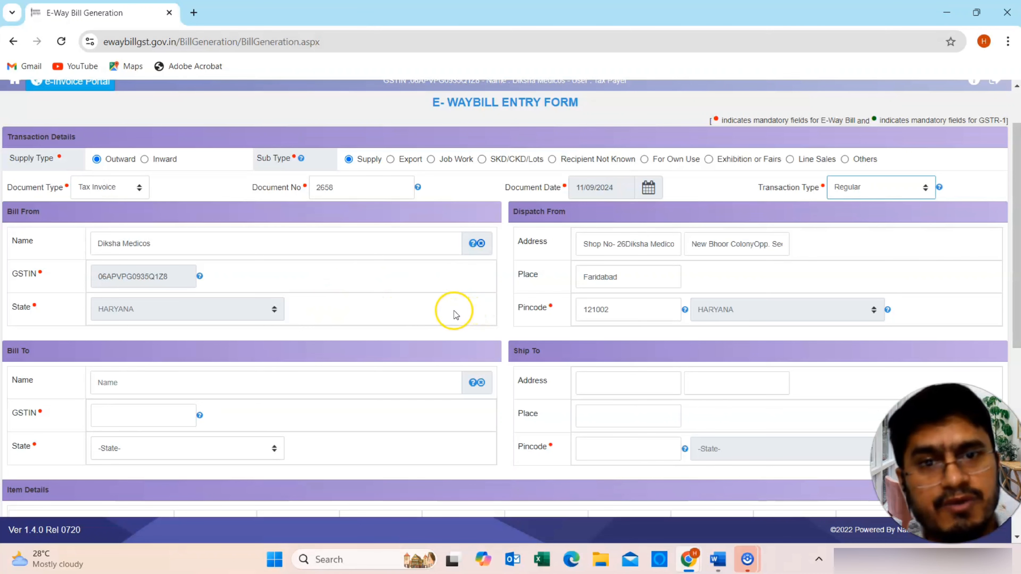
scroll(354, 335, down, 2)
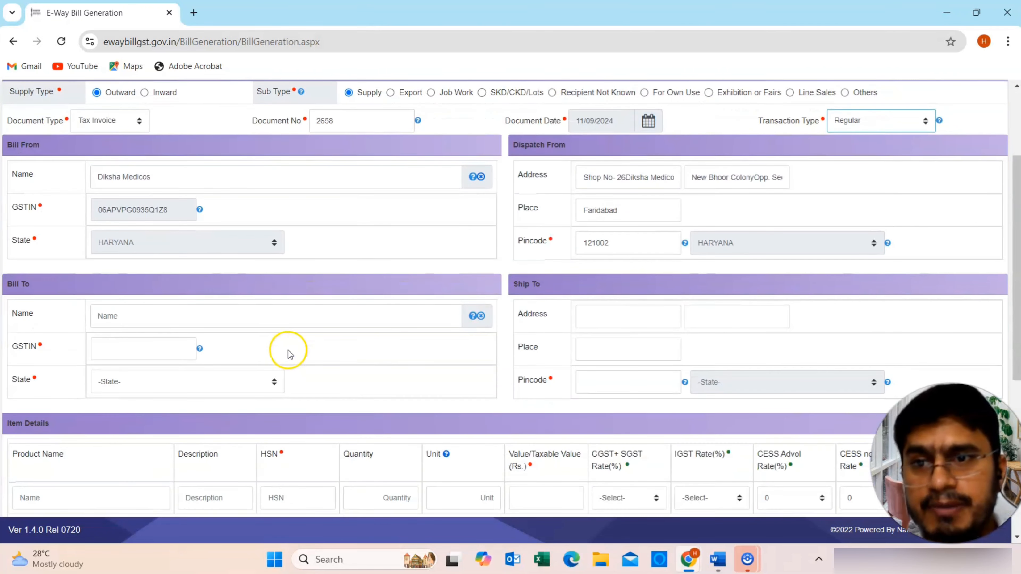
click(155, 347)
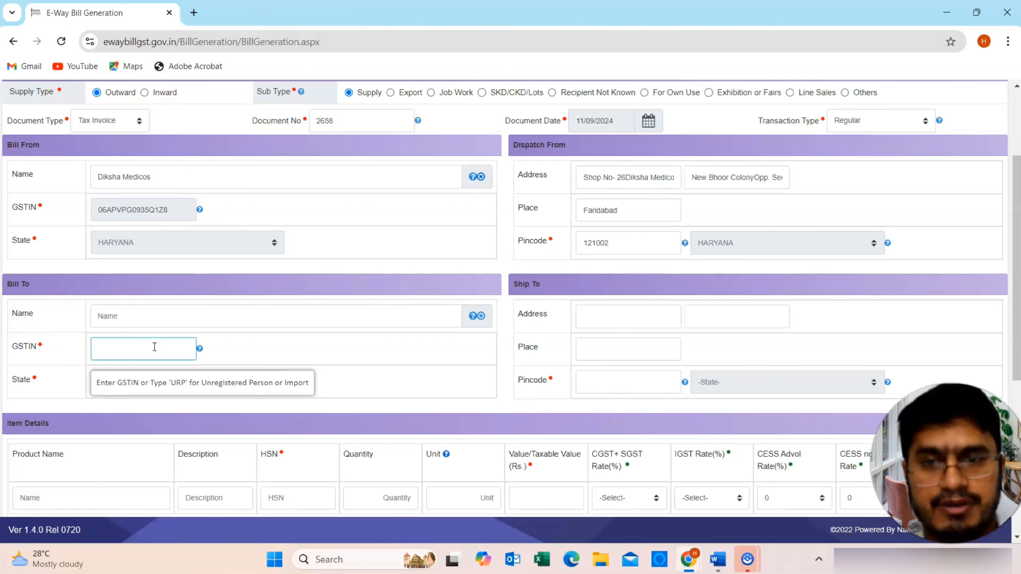
mouse_move(199, 349)
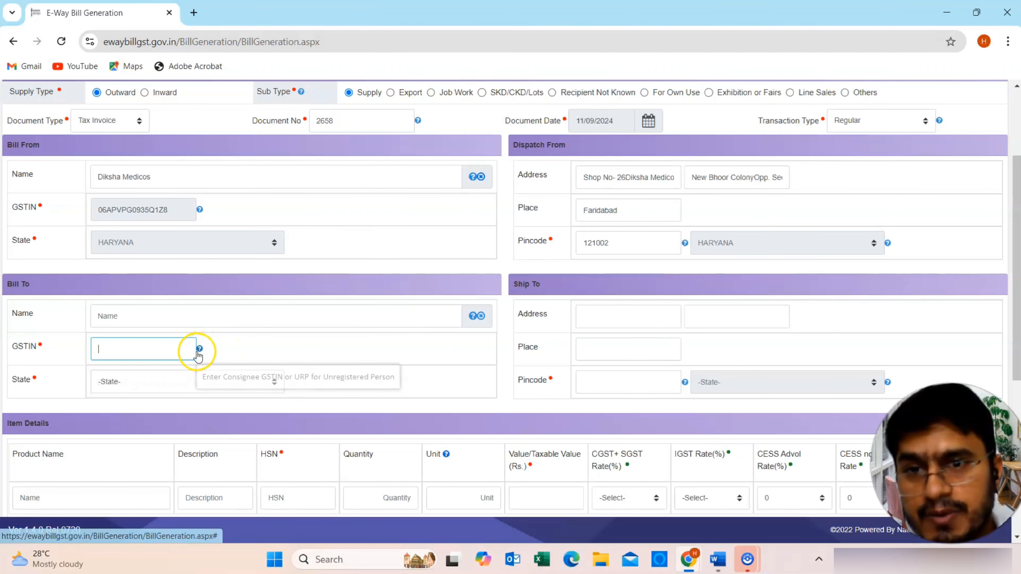
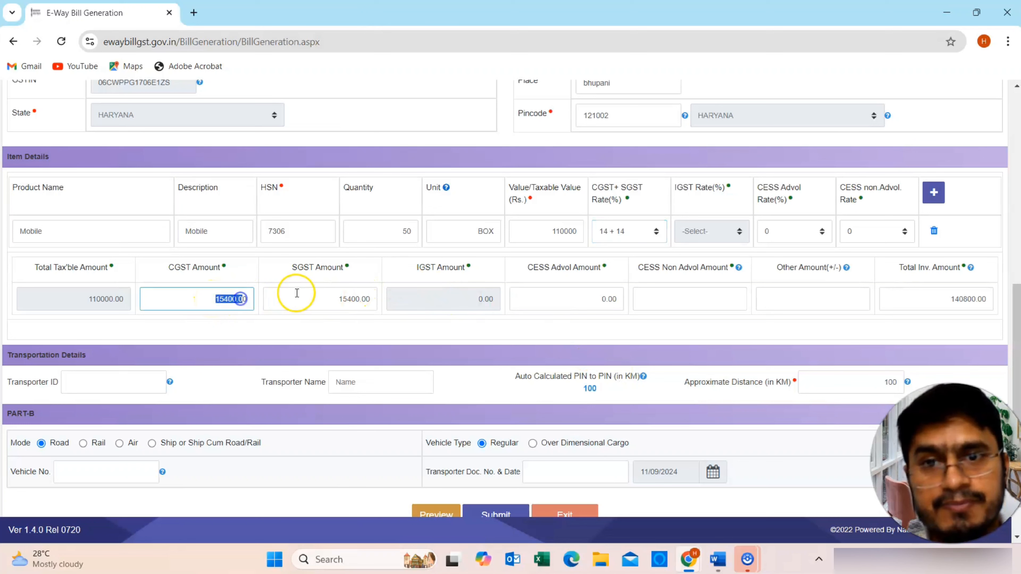
- Review the calculated SGST amount and the 140800.00 total invoice amount
click(335, 297)
drag(338, 299, 356, 299)
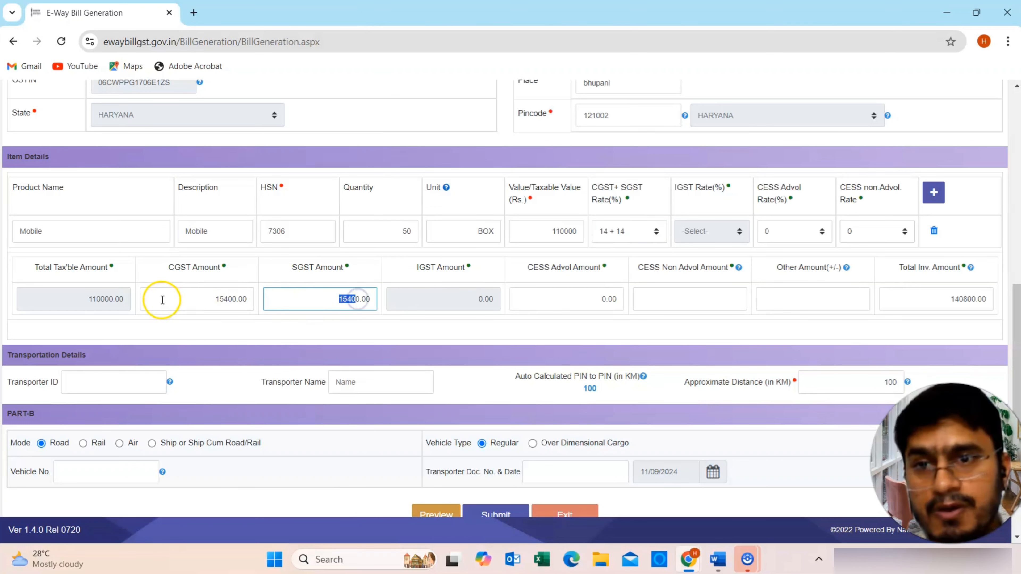
click(955, 297)
drag(954, 297, 984, 300)
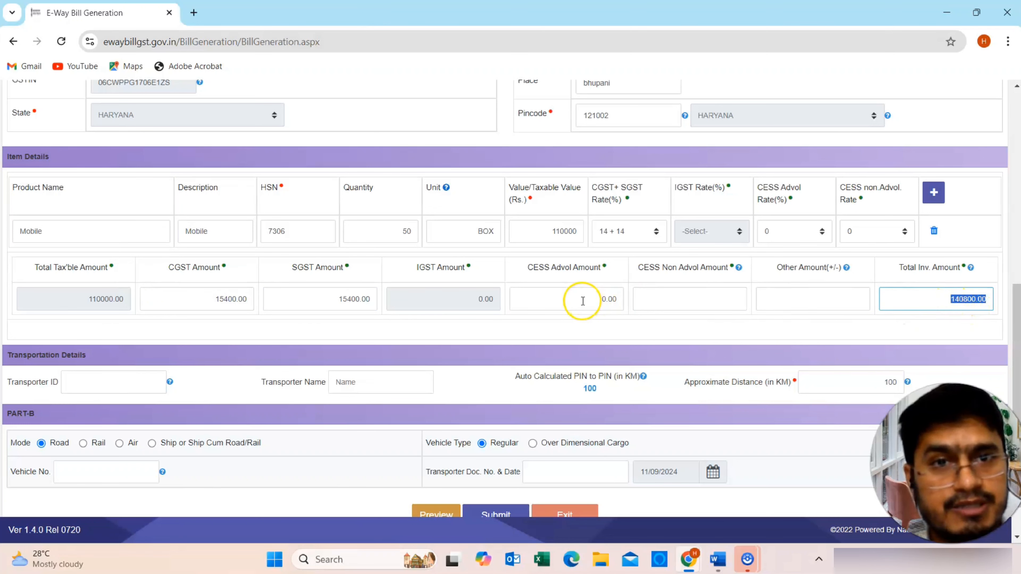
- Enter 0 as the CESS Non Advol Amount and review the filled form
click(670, 300)
text(0)
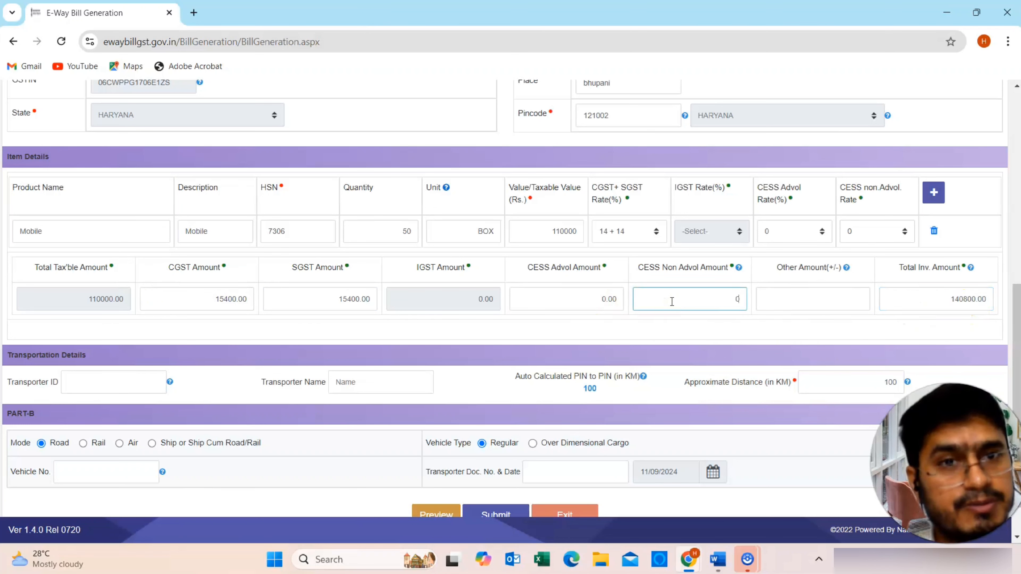
click(674, 275)
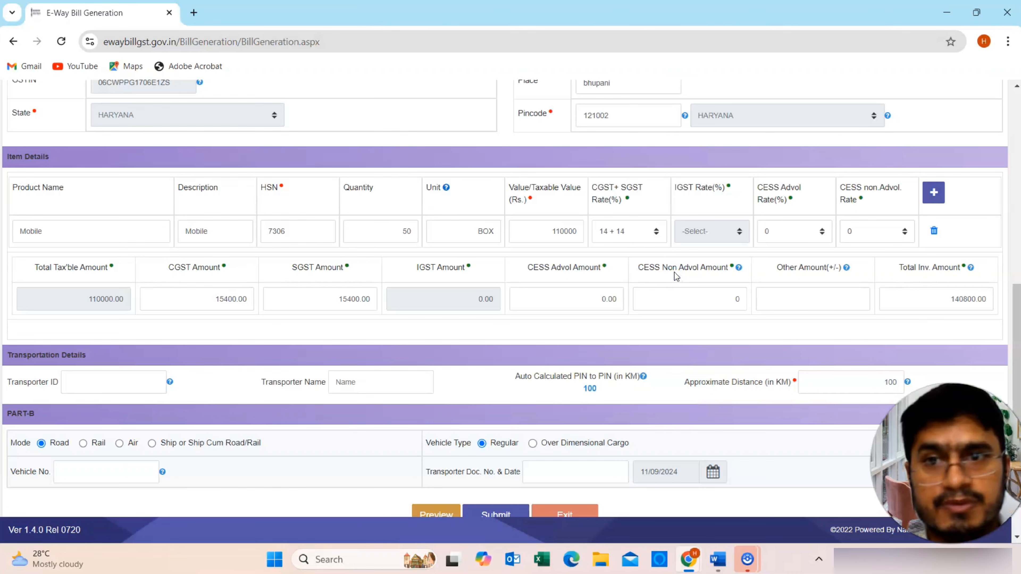
scroll(643, 268, up, 5)
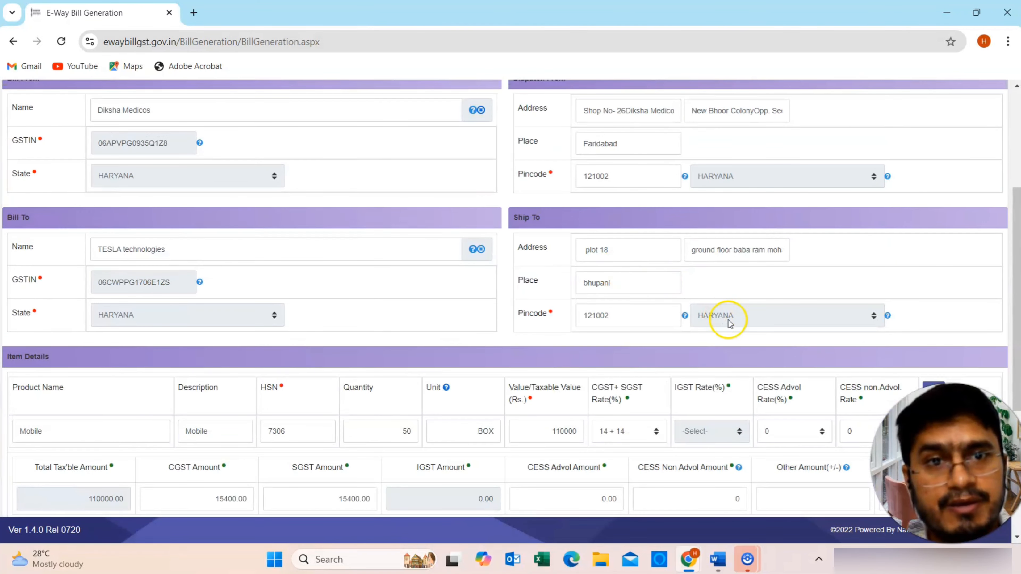
scroll(207, 234, up, 3)
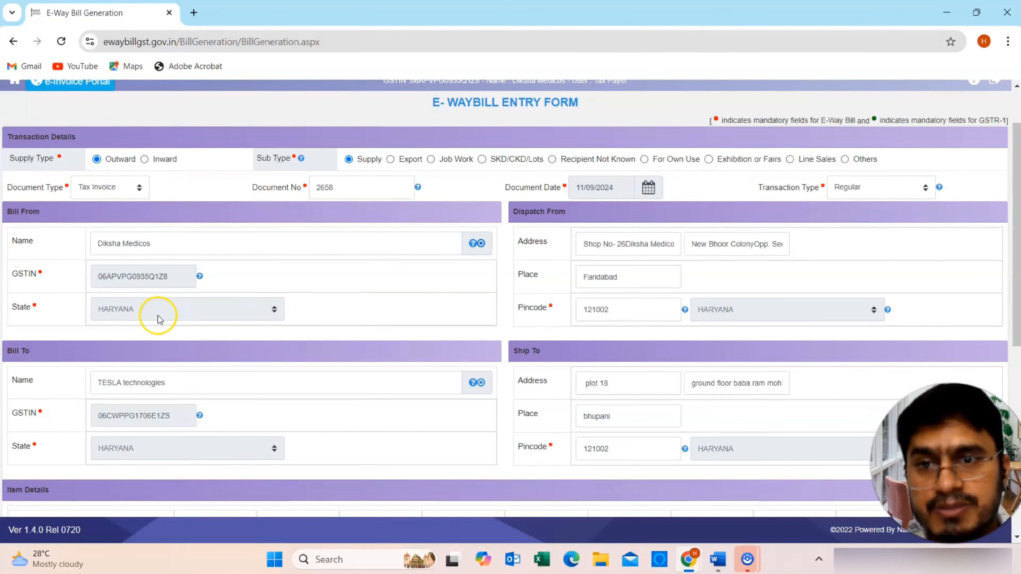
scroll(528, 326, down, 2)
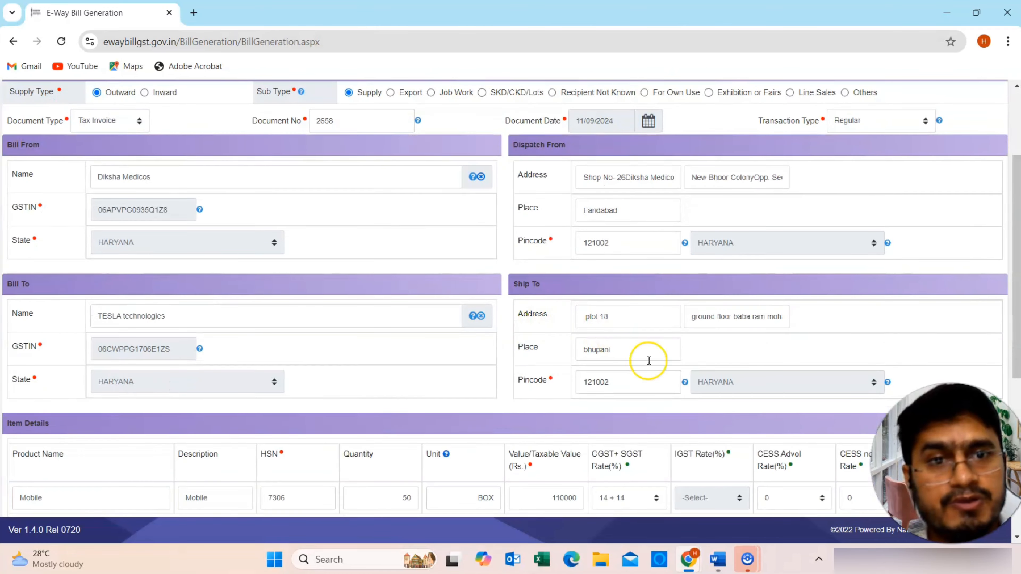
scroll(687, 380, down, 4)
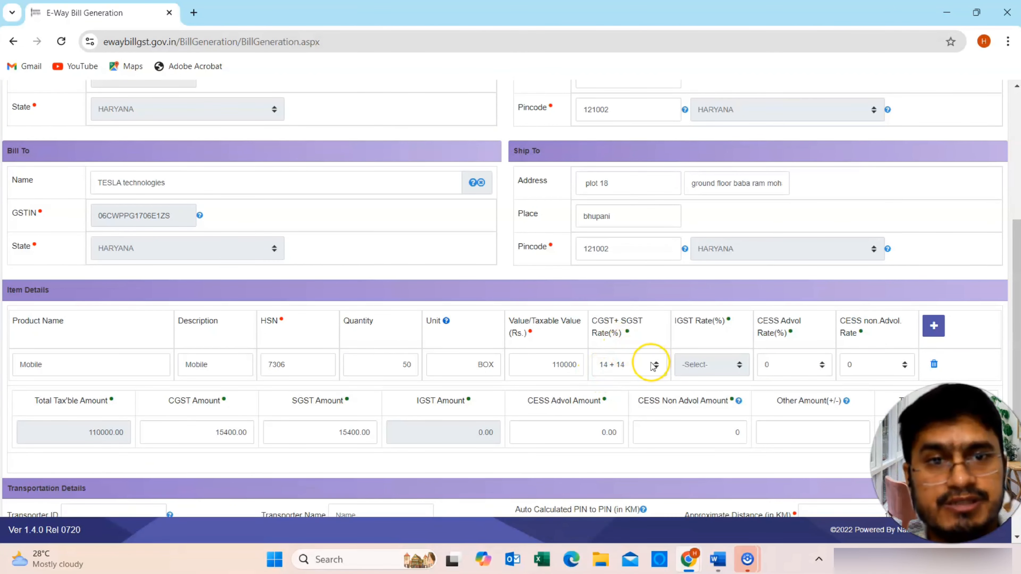
scroll(670, 244, down, 6)
click(113, 331)
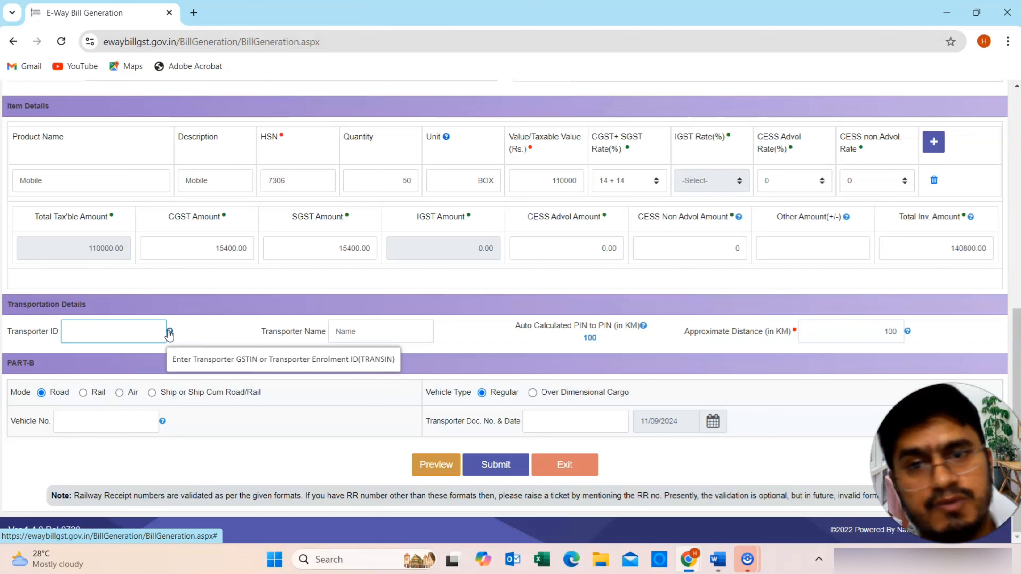
click(128, 331)
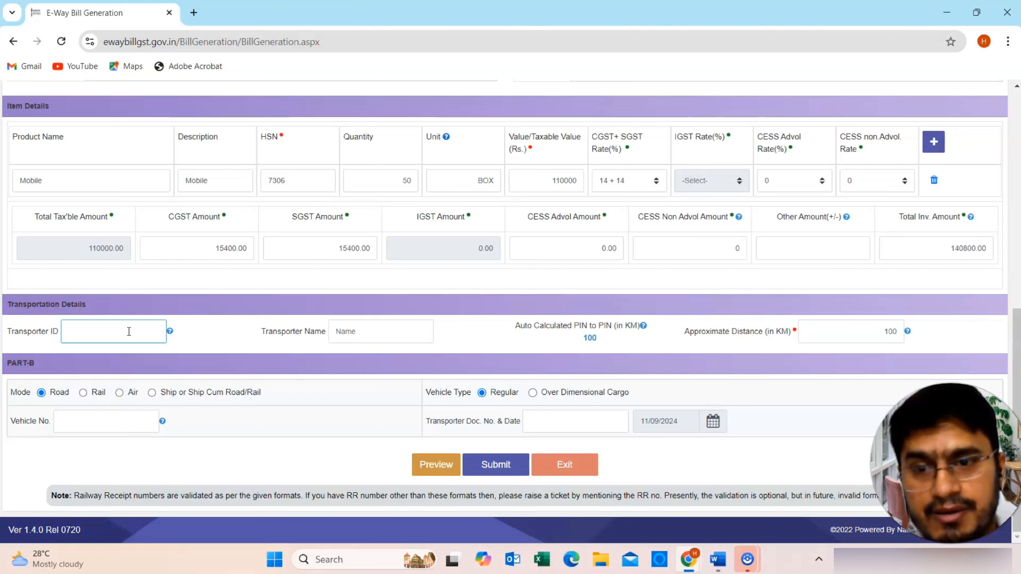
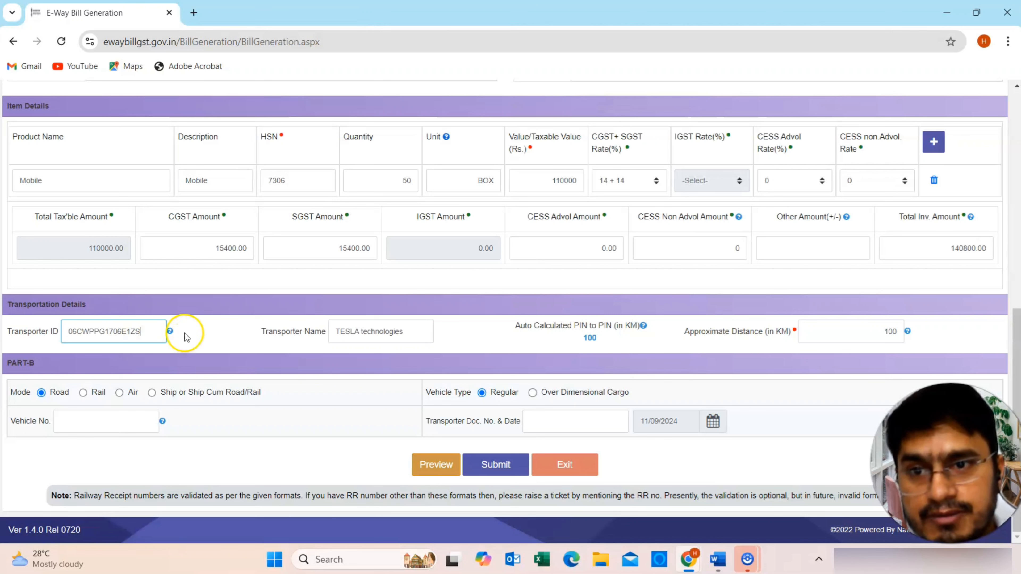
- Paste the buyer's GSTIN as Transporter ID so the name fills as TESLA technologies
click(203, 333)
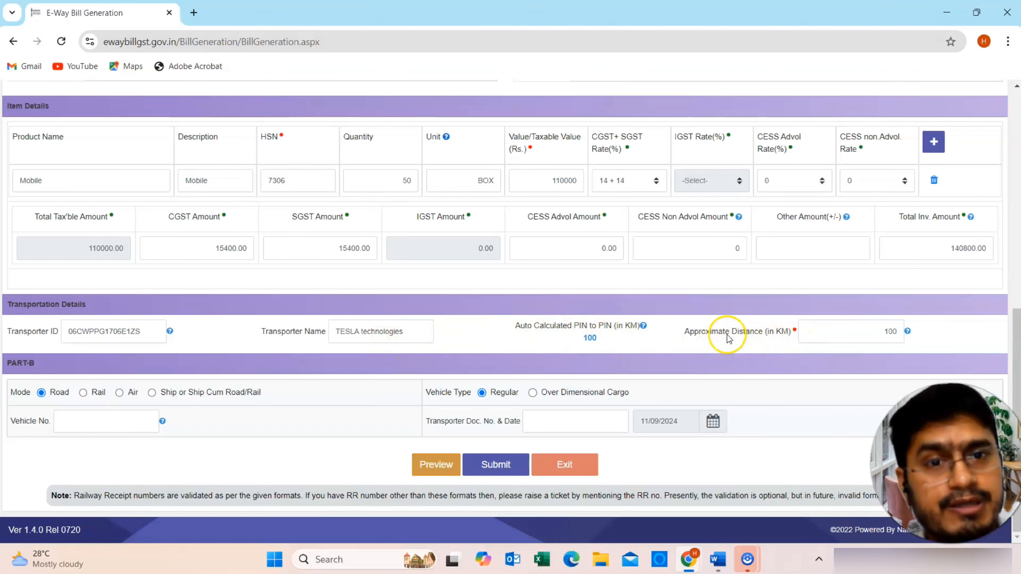
drag(682, 332, 780, 339)
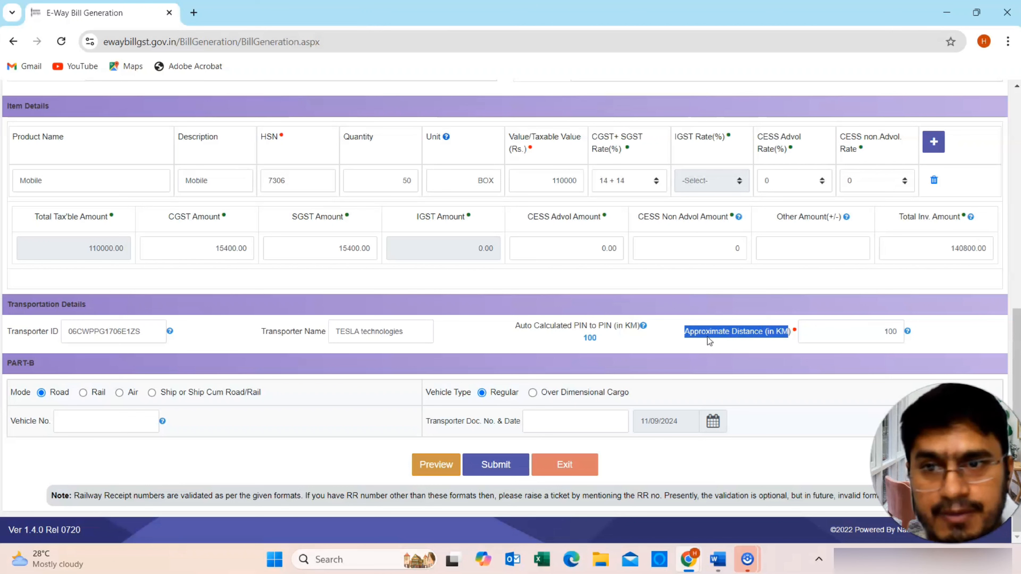
- Clear the Transporter ID and name, then re-enter the GSTIN to refetch TESLA technologies
double_click(148, 334)
key(ctrl+c)
key(BackSpace)
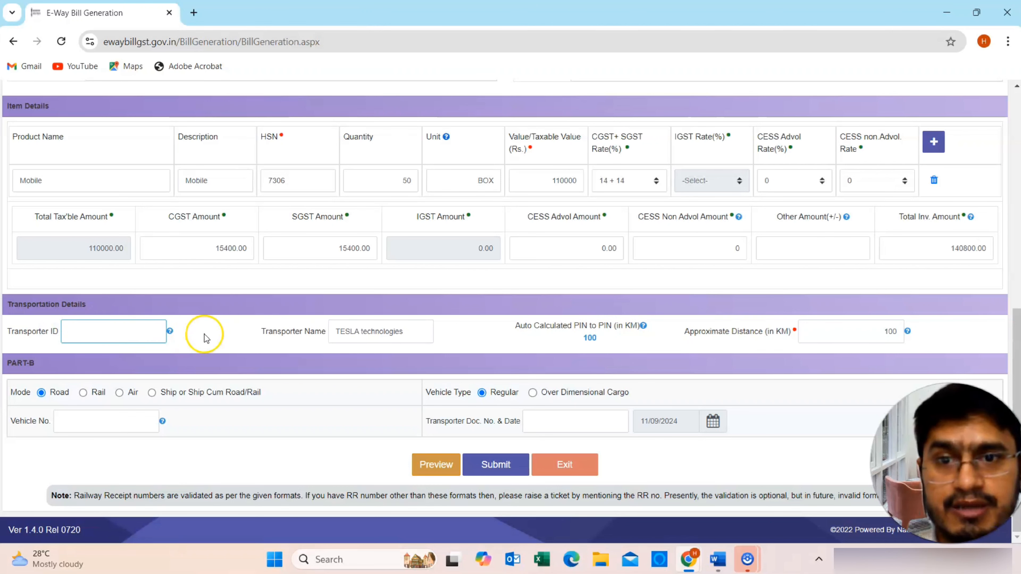
drag(410, 335, 313, 333)
key(BackSpace)
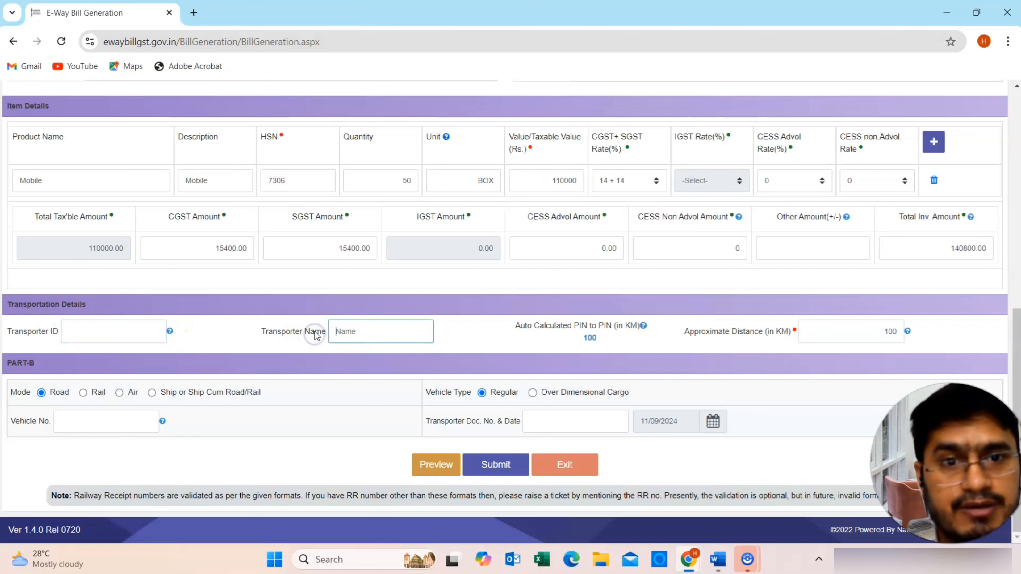
click(490, 333)
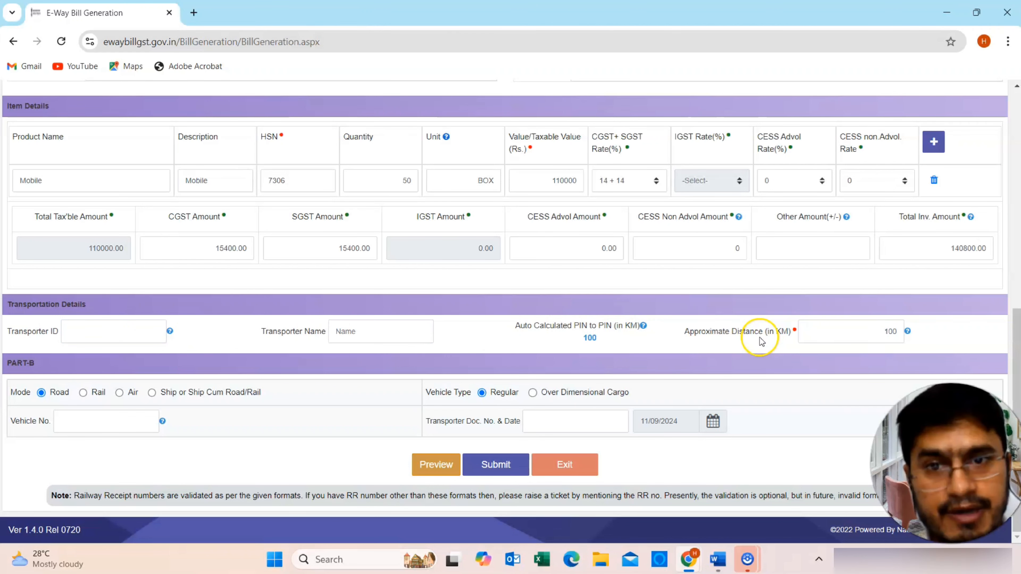
click(104, 336)
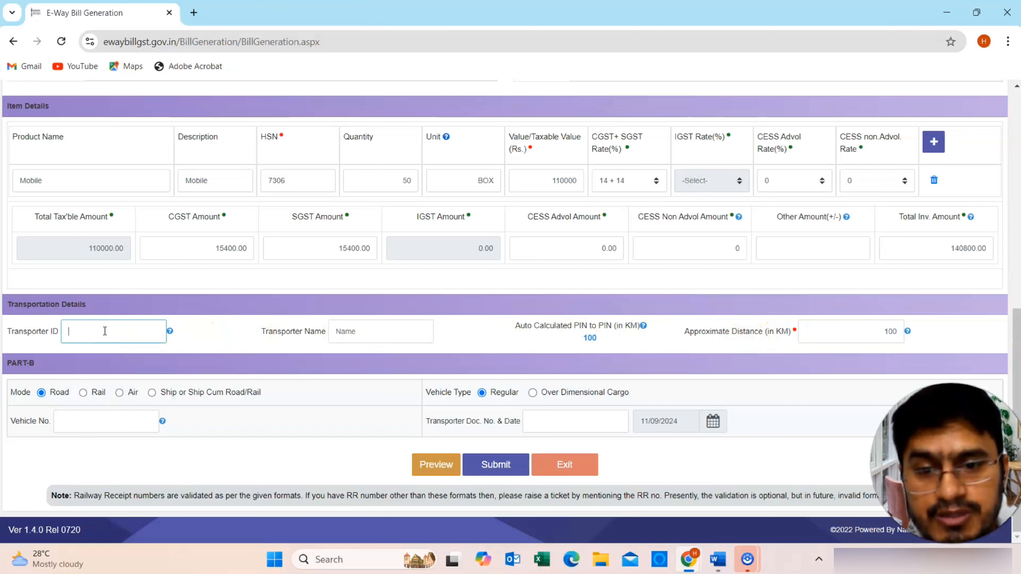
key(ctrl+v)
click(235, 329)
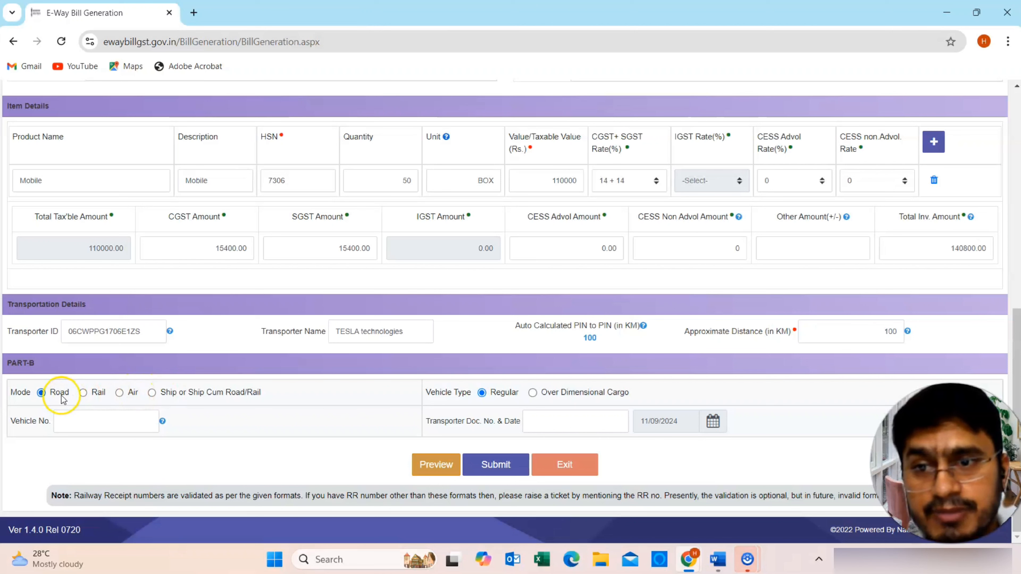
click(81, 422)
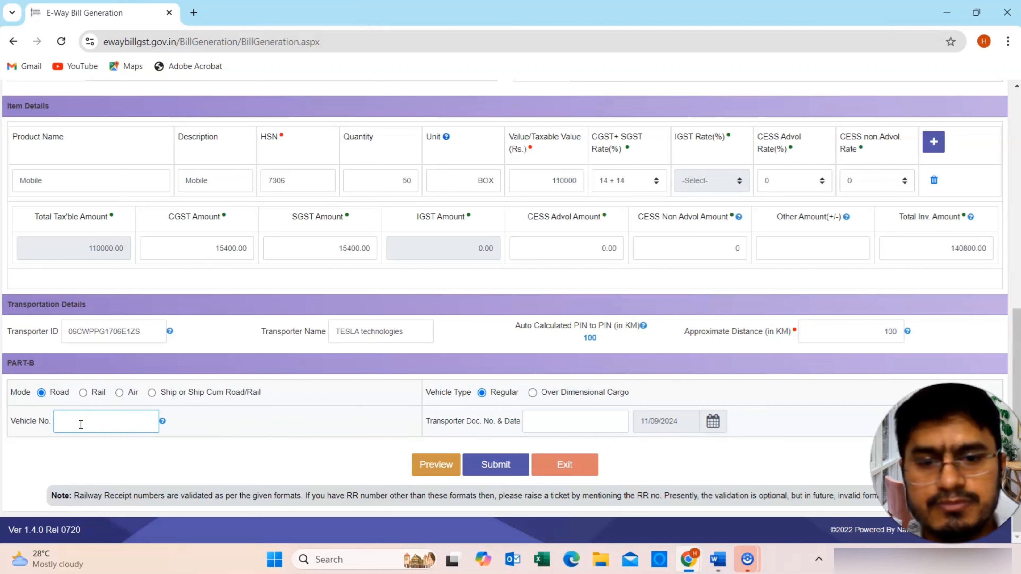
text(HR)
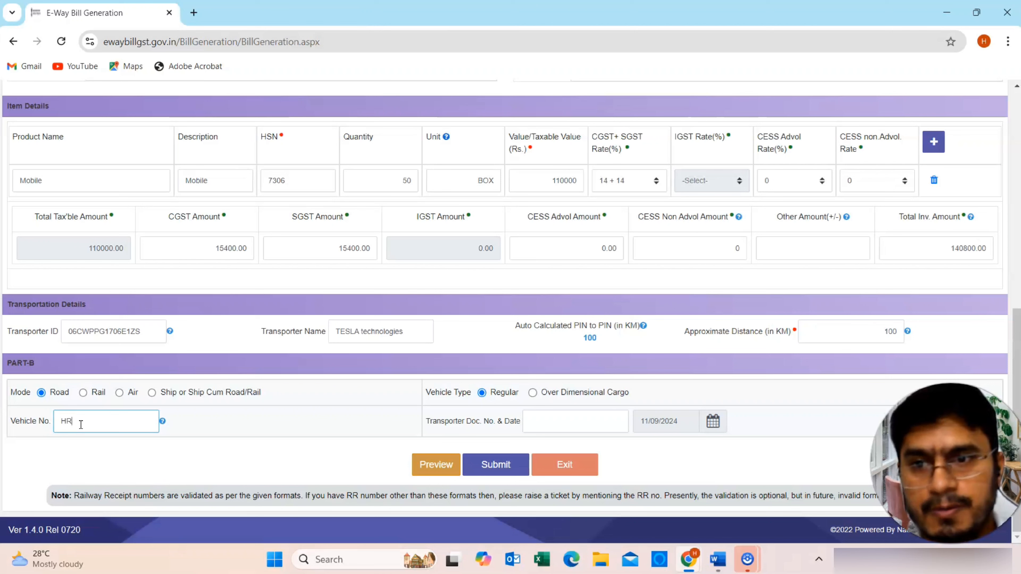
text(51BR2668)
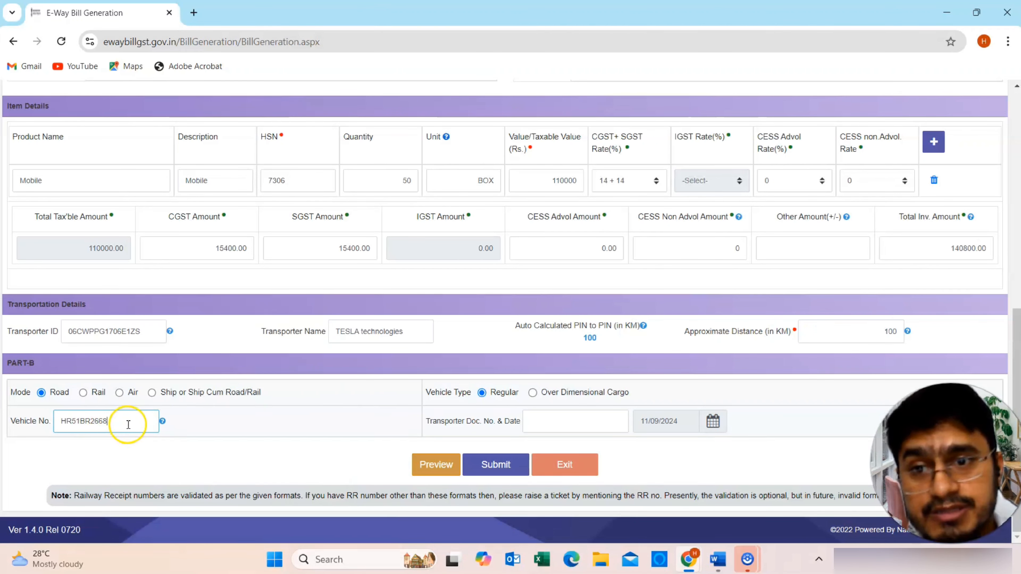
mouse_move(162, 426)
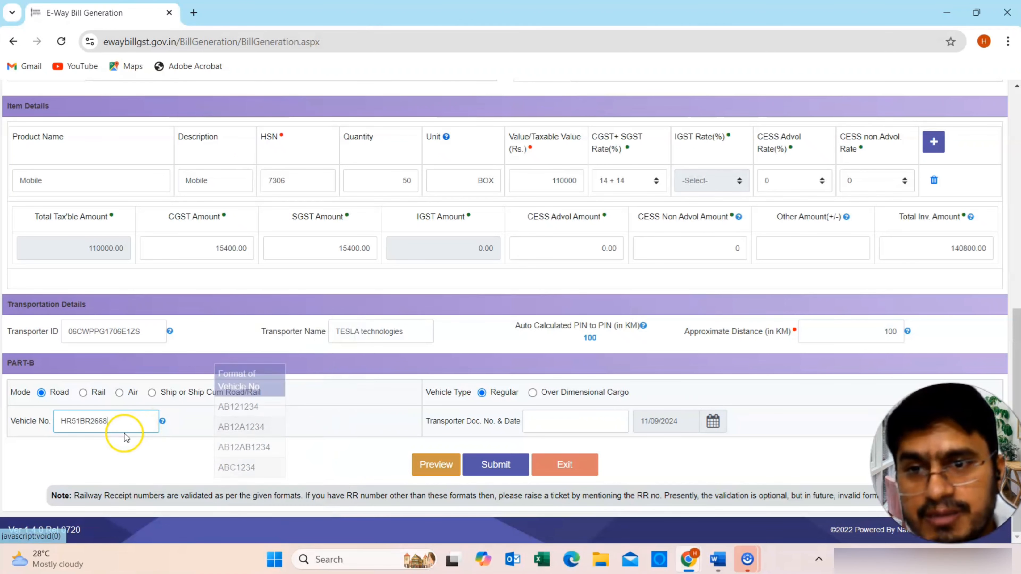
click(198, 432)
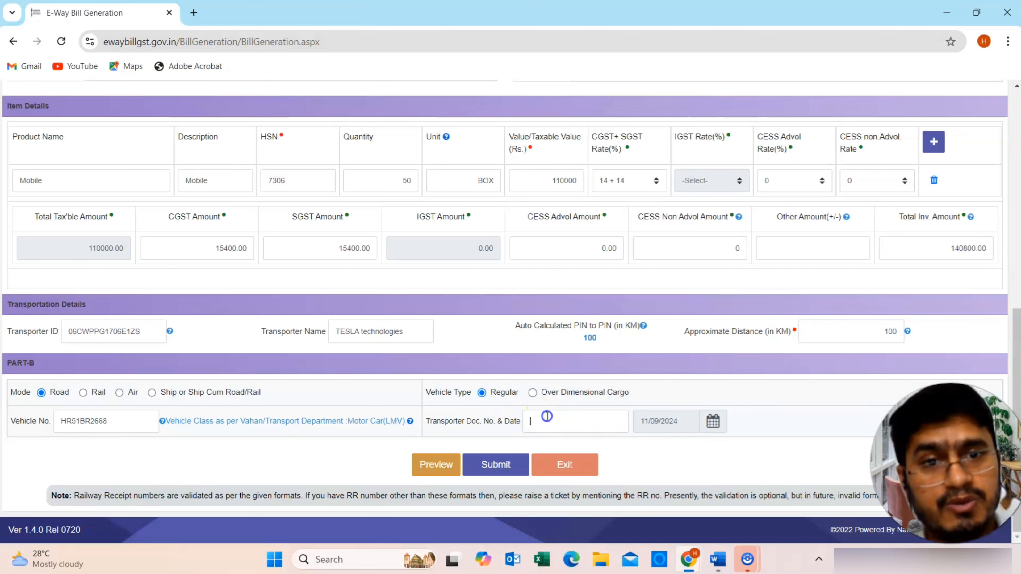
- Enter transporter document number 26585 and set its date to 11/09/2024
click(535, 420)
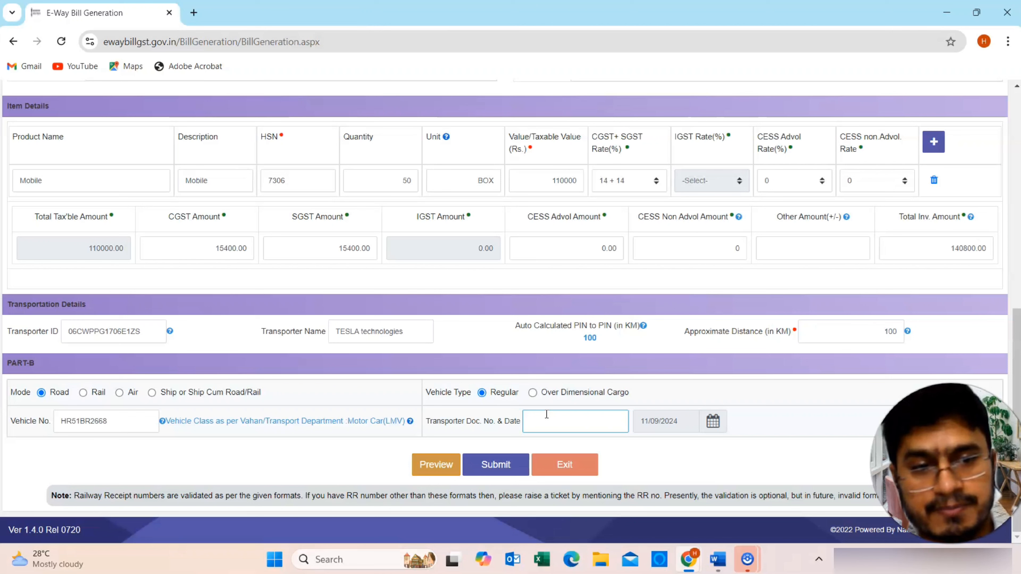
text(26585)
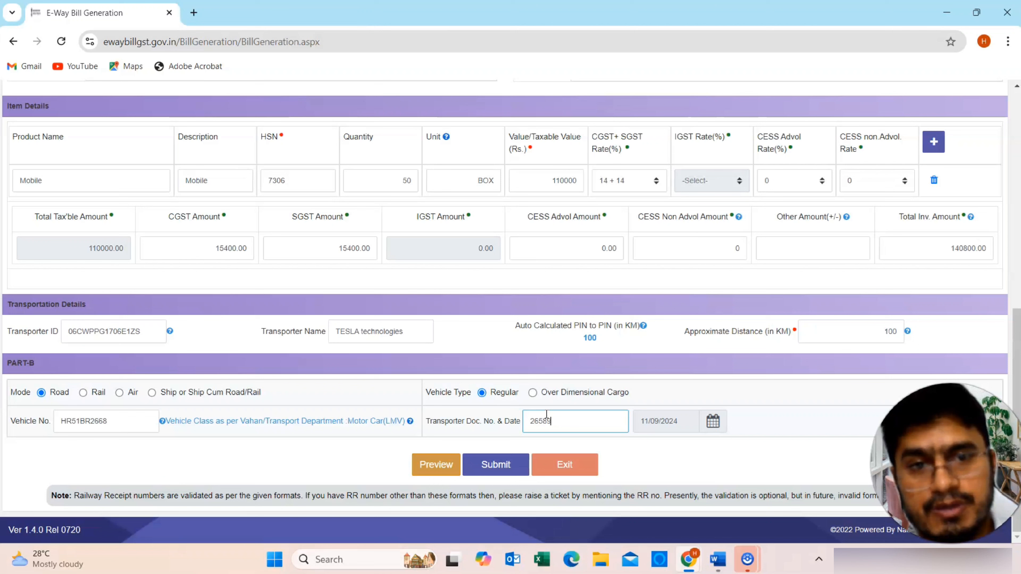
click(469, 421)
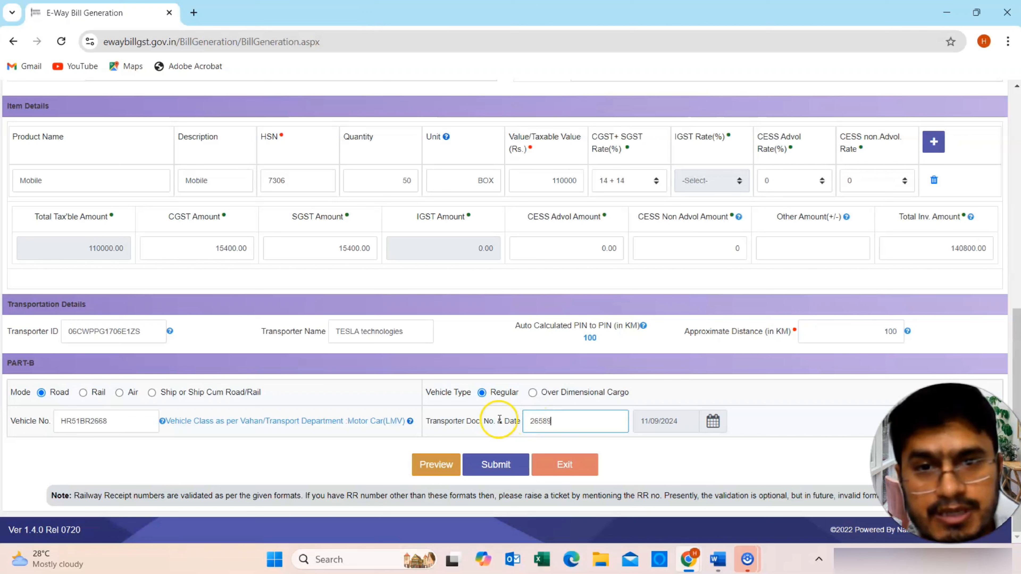
click(670, 422)
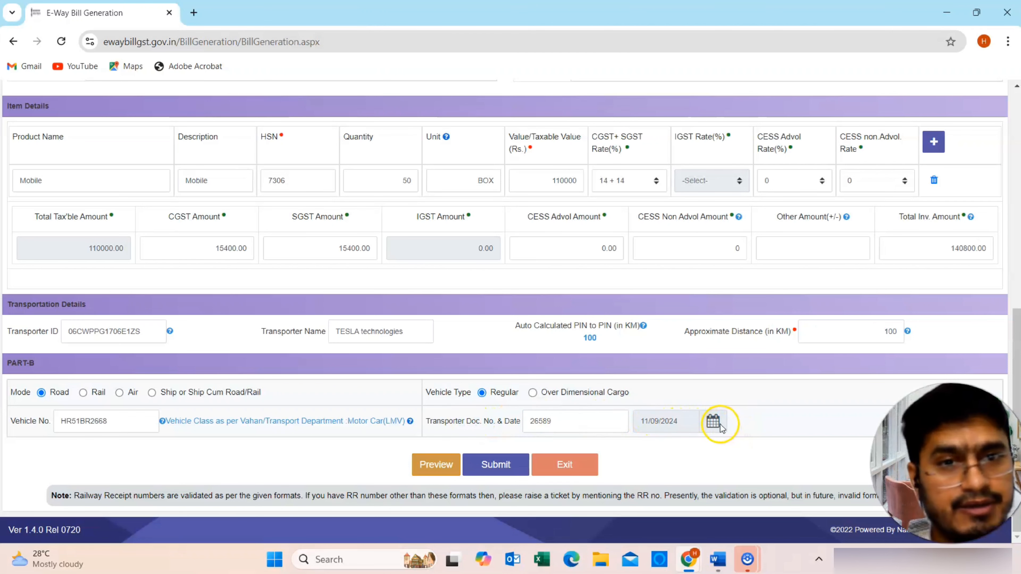
click(712, 421)
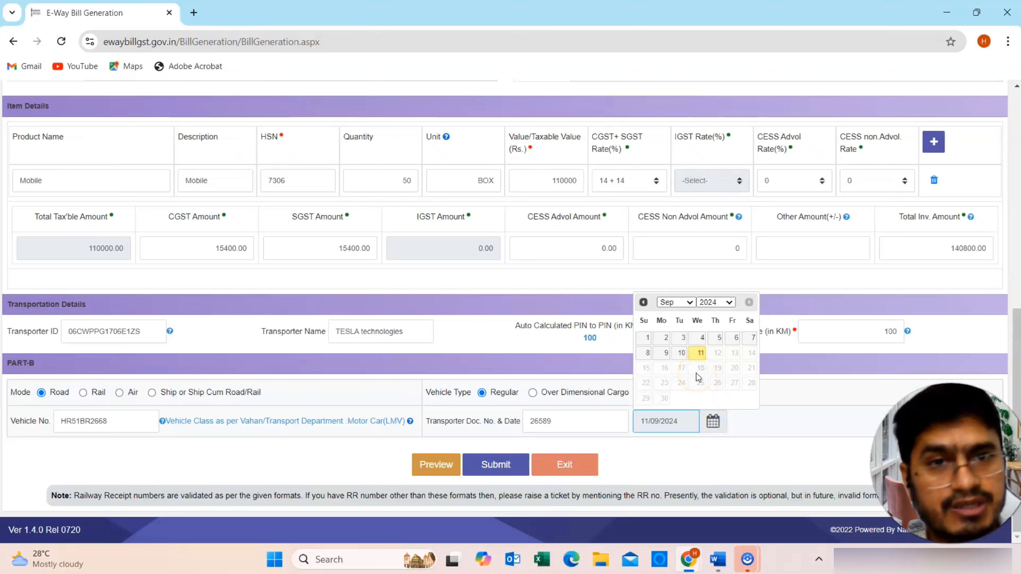
click(679, 353)
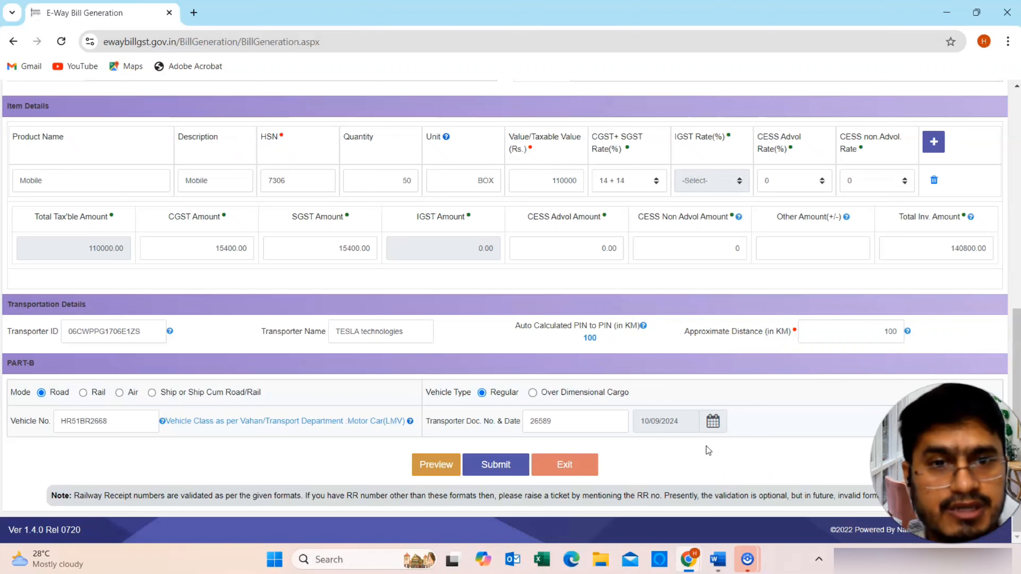
click(712, 421)
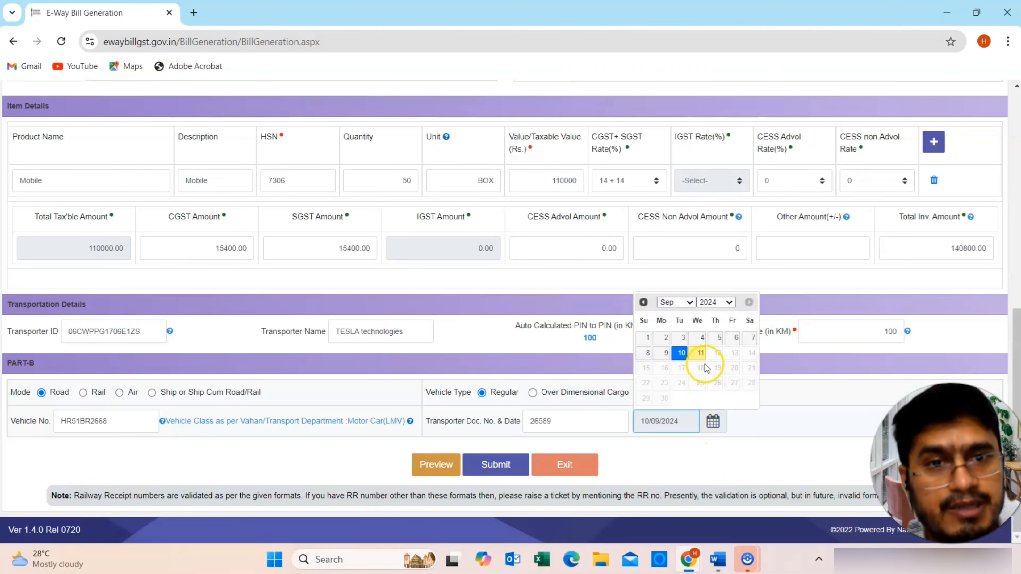
click(701, 356)
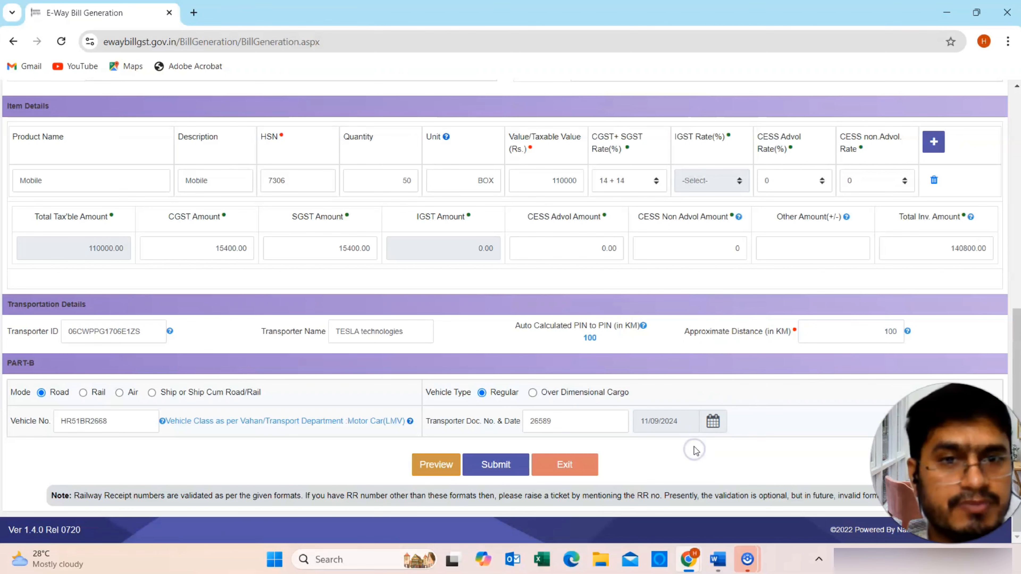
click(679, 438)
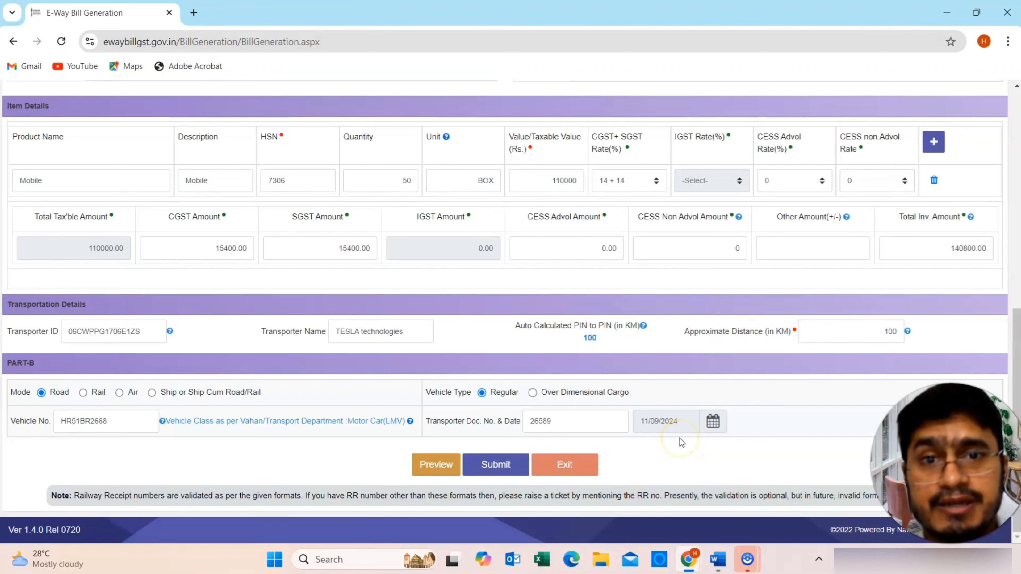
scroll(682, 443, up, 15)
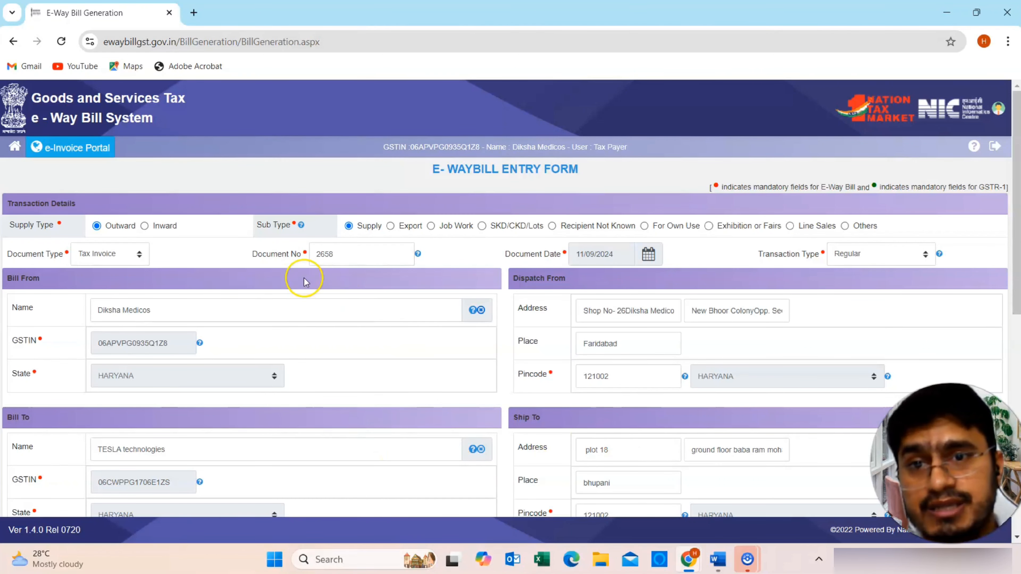
click(331, 257)
drag(331, 257, 312, 253)
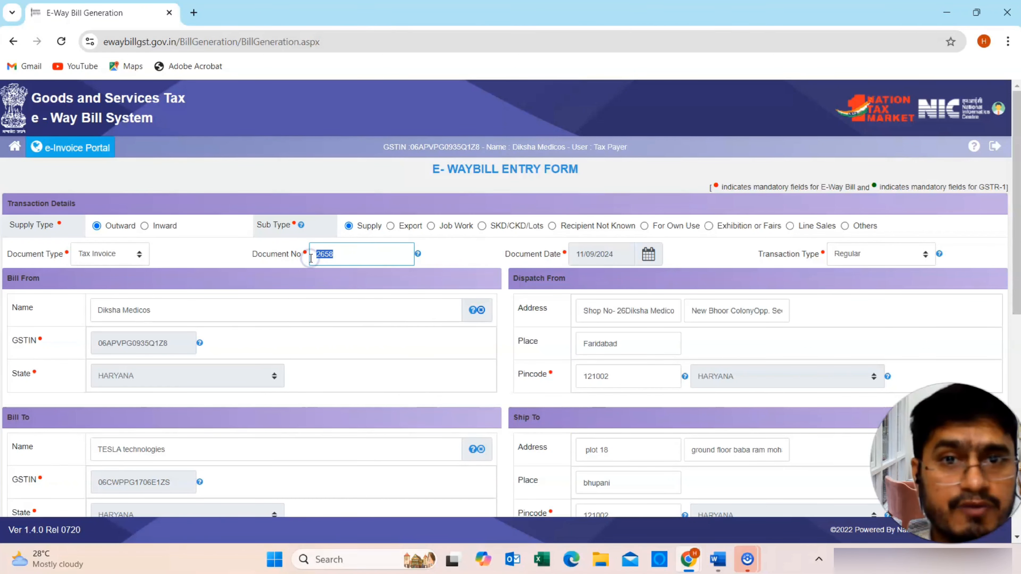
scroll(586, 264, down, 2)
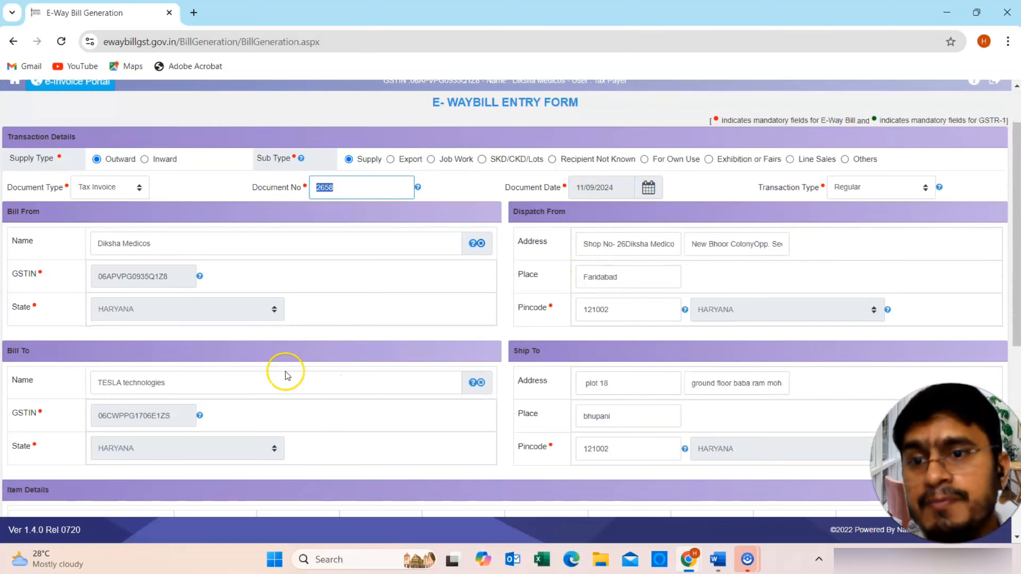
scroll(281, 369, down, 3)
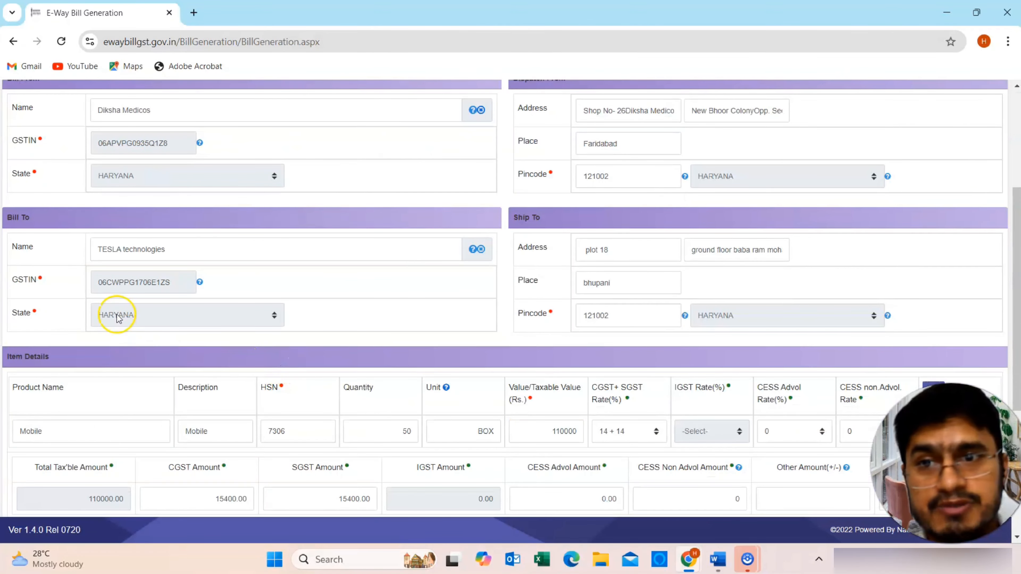
scroll(621, 332, down, 3)
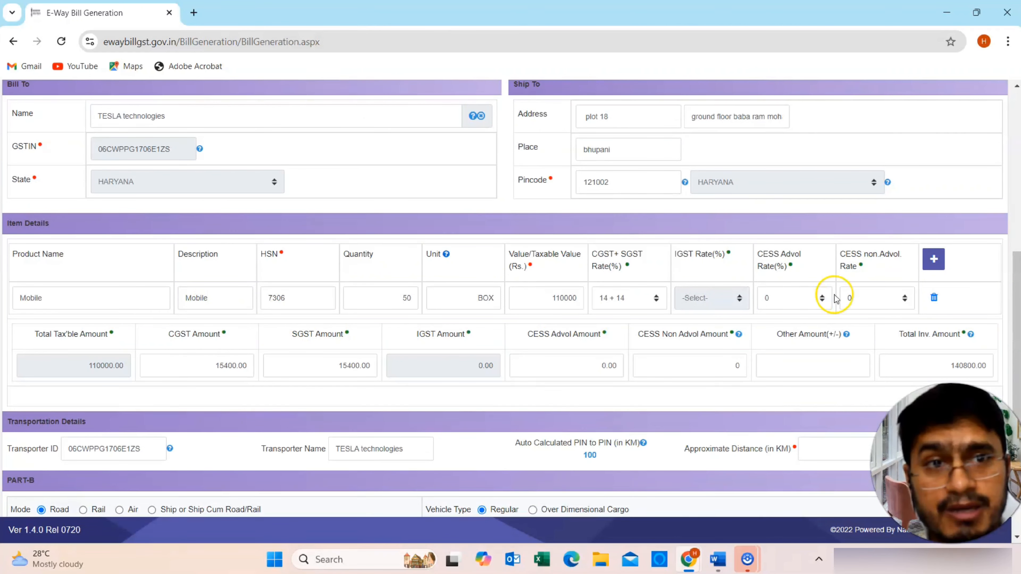
- Add three empty item rows below the Mobile item
click(934, 261)
click(933, 262)
click(933, 261)
click(129, 364)
scroll(130, 369, down, 2)
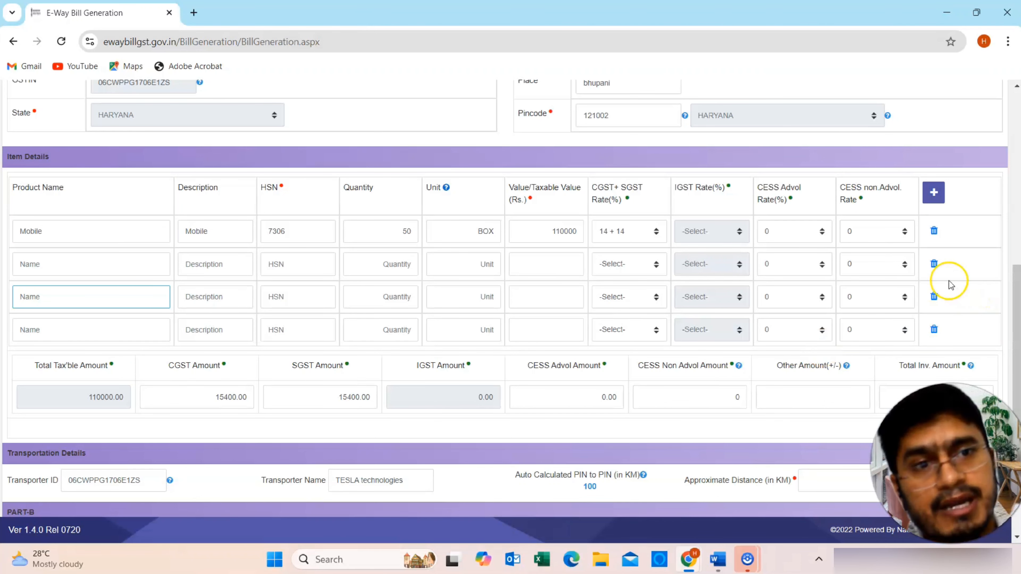
- Delete the three empty item rows and check the vehicle number
click(934, 264)
click(933, 264)
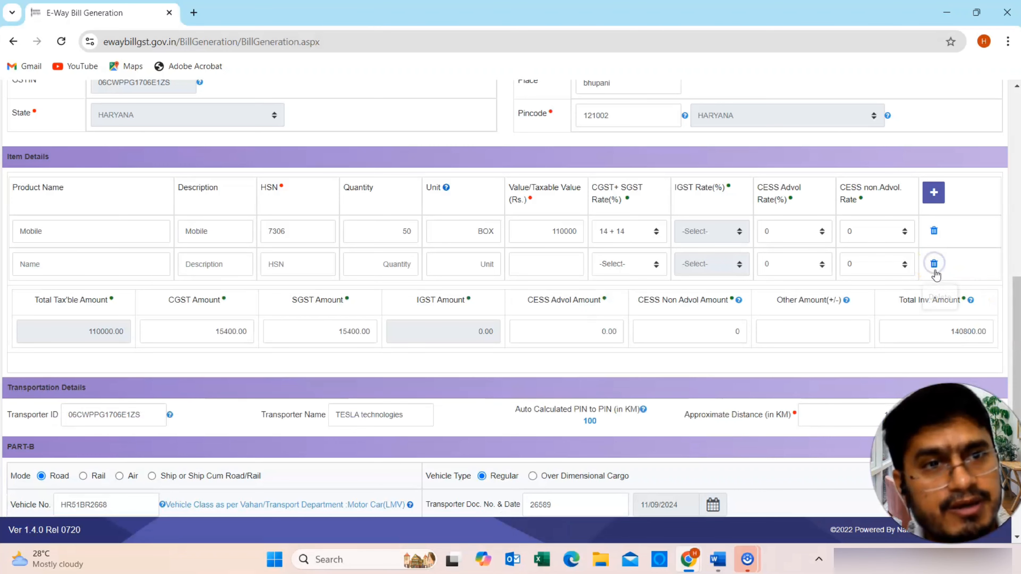
click(934, 264)
scroll(615, 363, down, 1)
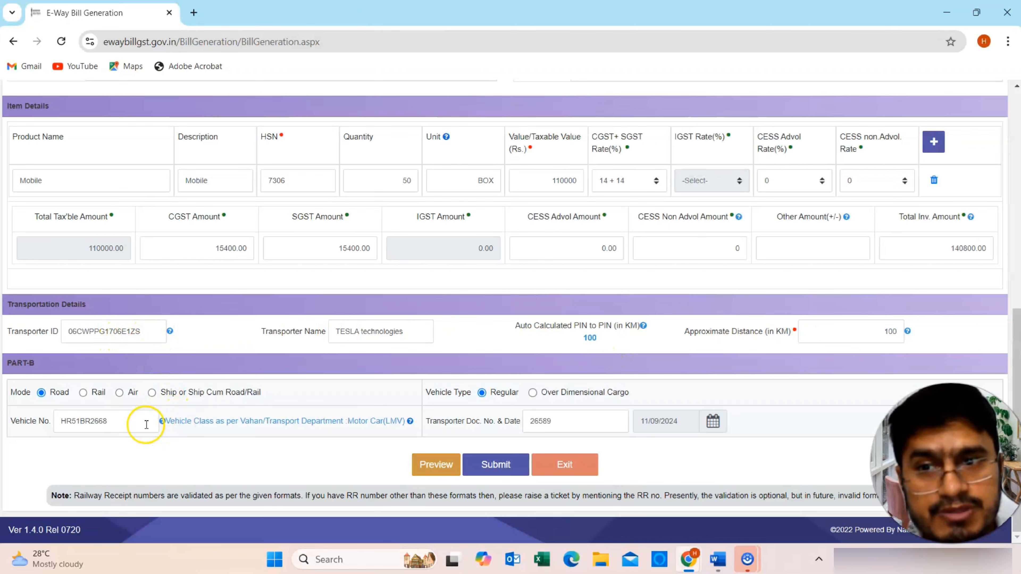
mouse_move(162, 421)
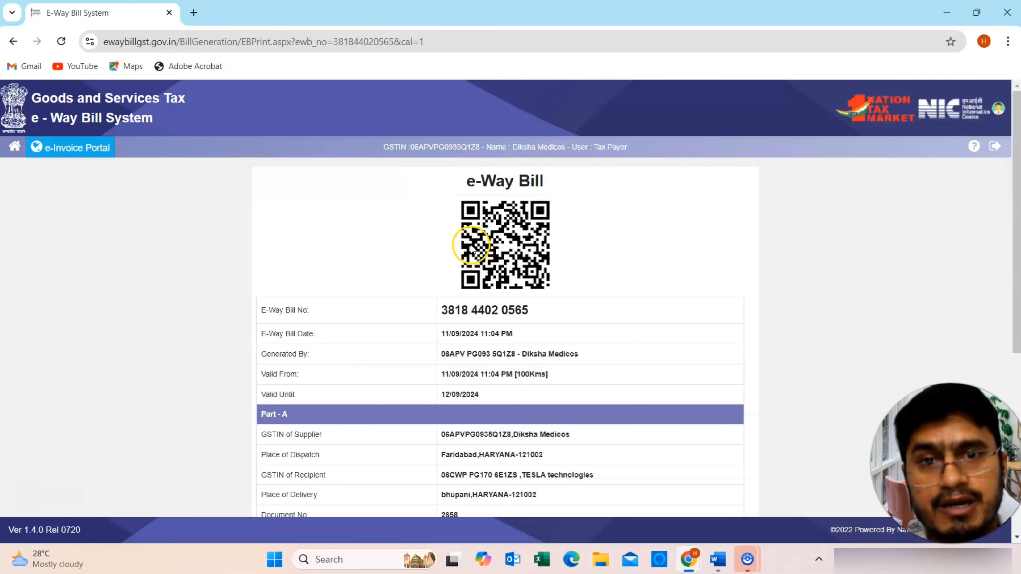
drag(528, 310, 445, 312)
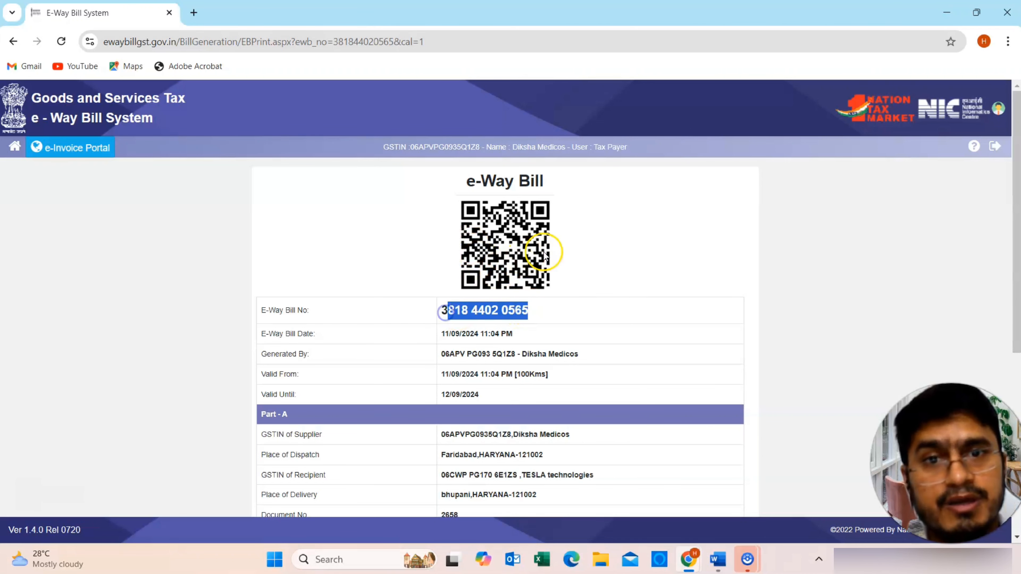
scroll(539, 253, down, 3)
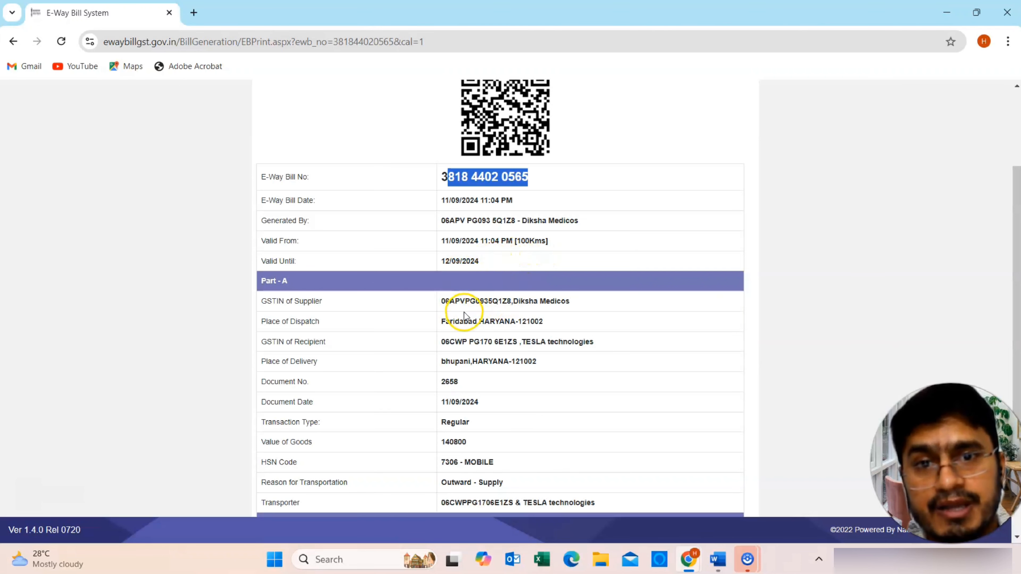
scroll(454, 329, down, 2)
scroll(461, 329, down, 3)
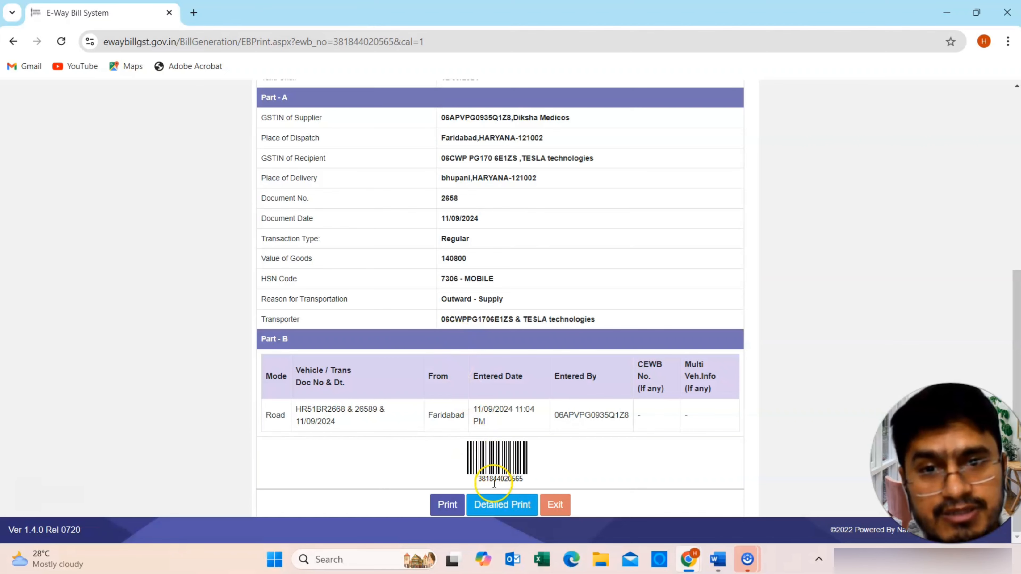
click(483, 506)
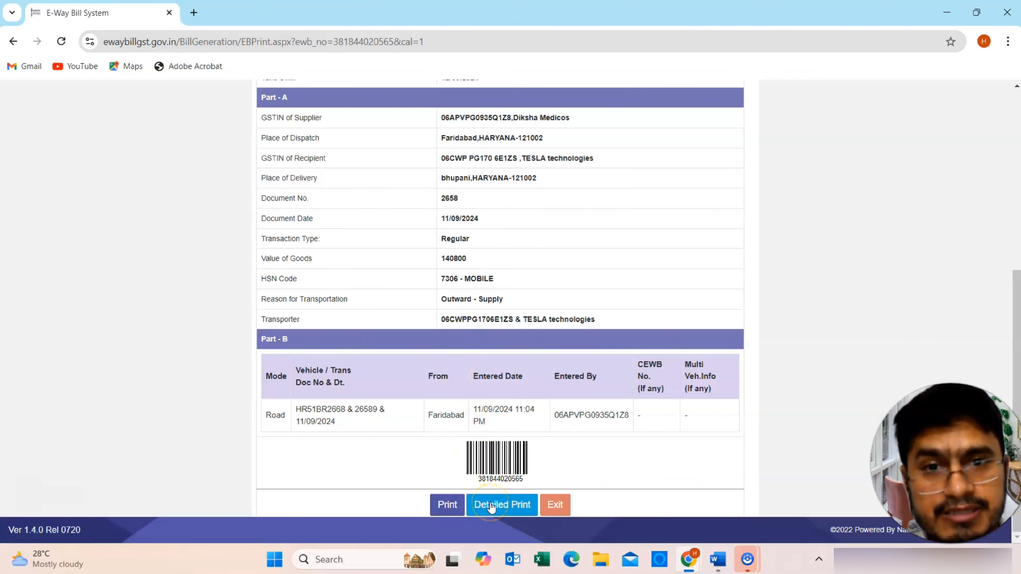
- Scroll through the detailed print, highlighting the Generated By identifier and transport mode Road
scroll(491, 499, down, 8)
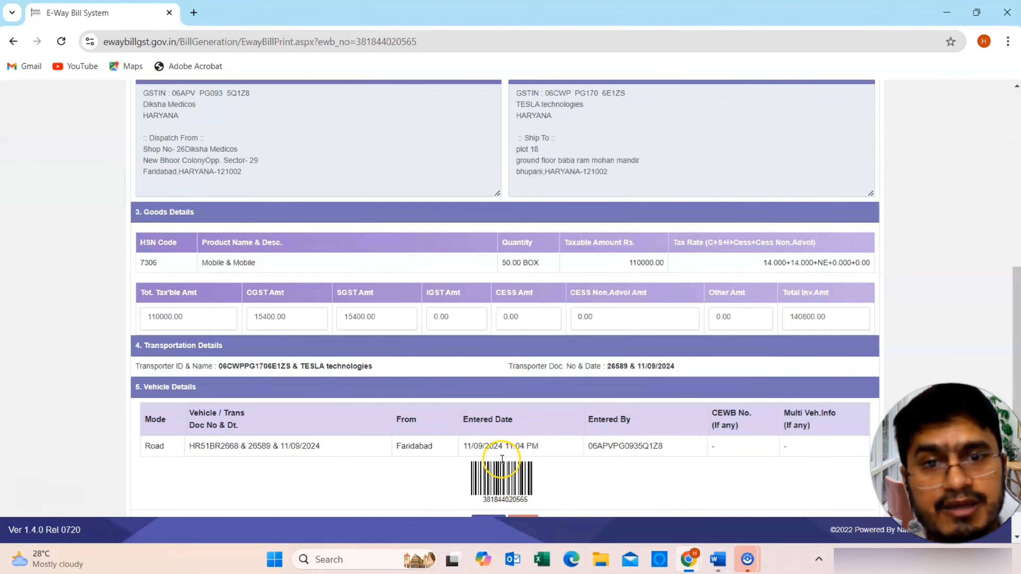
scroll(502, 462, up, 8)
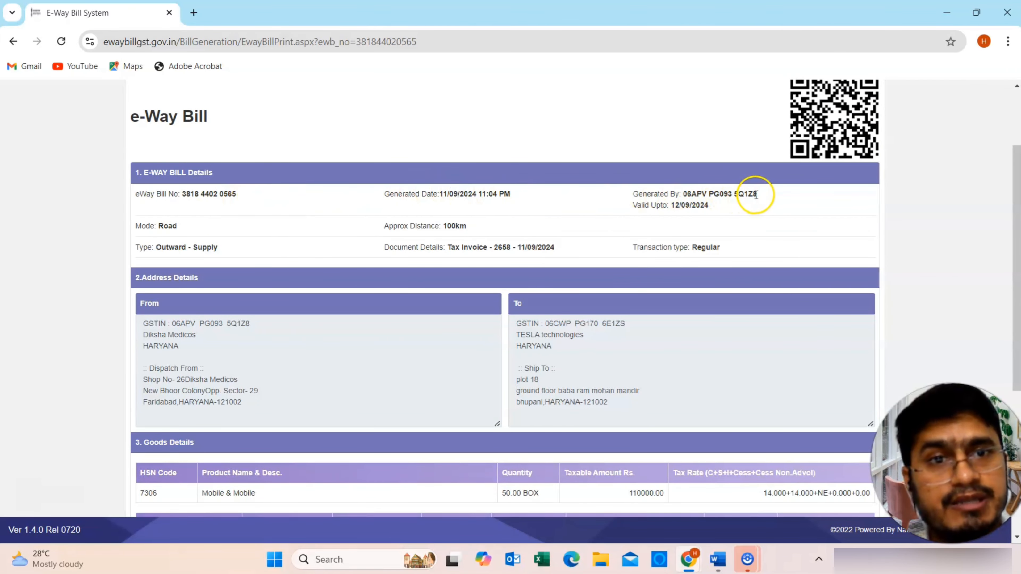
drag(757, 194, 669, 206)
drag(177, 226, 151, 226)
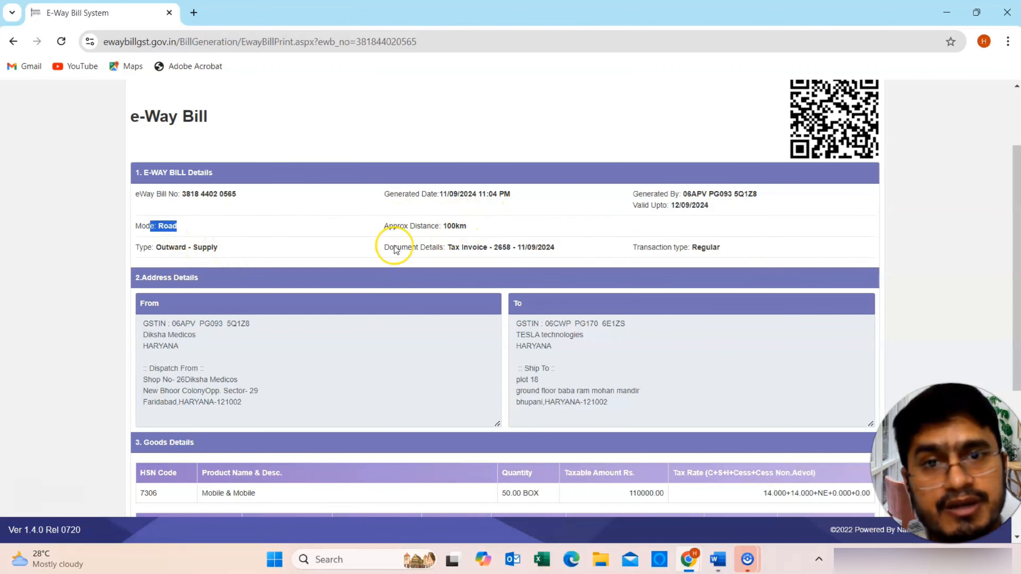
scroll(659, 409, down, 5)
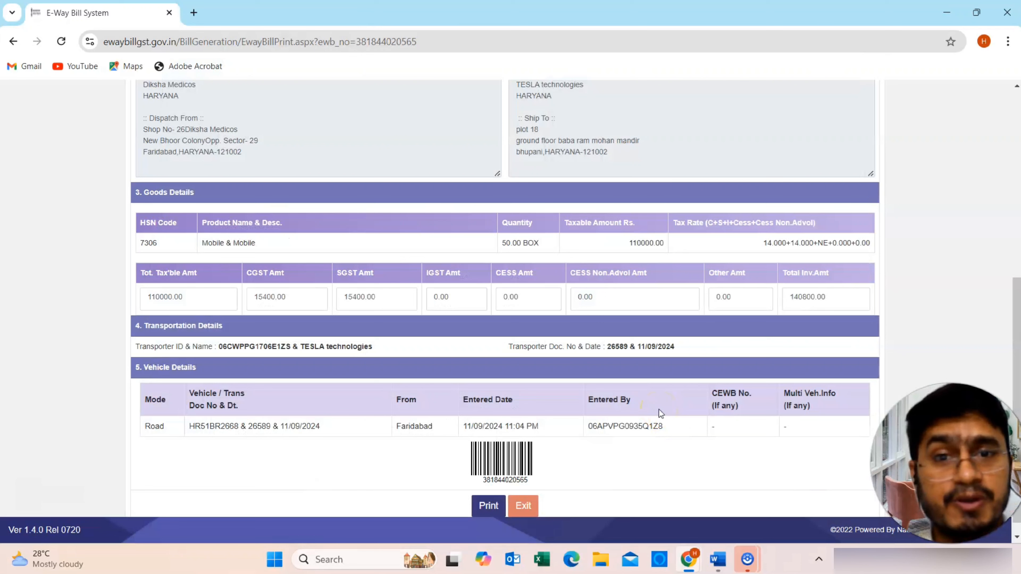